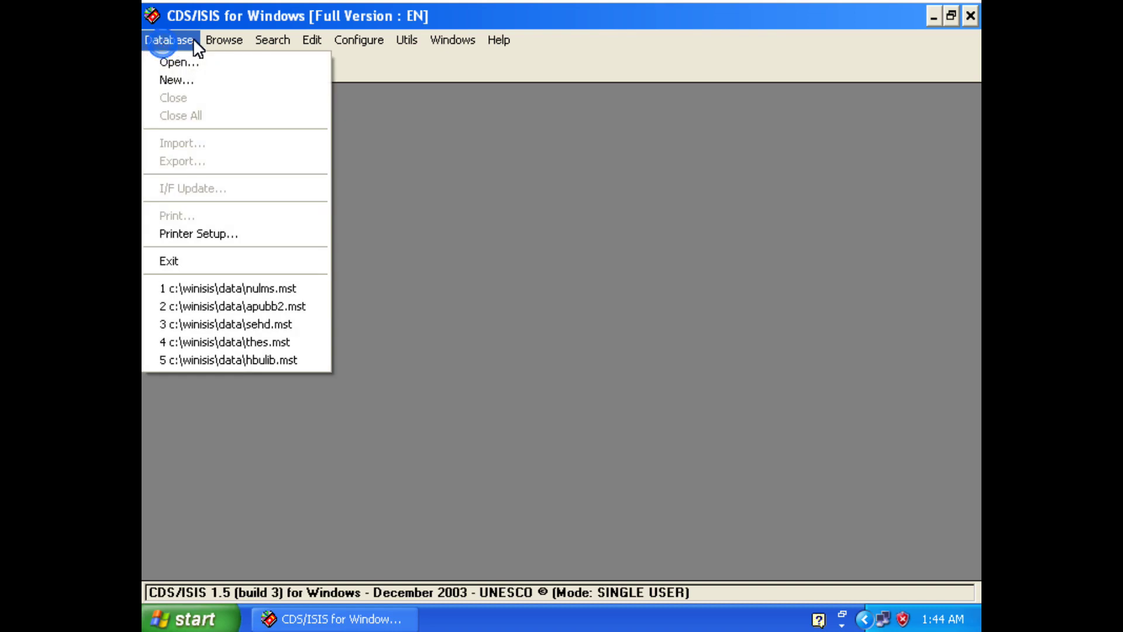
# Step: Create a new database named NULMS
pyautogui.moveTo(362, 40)
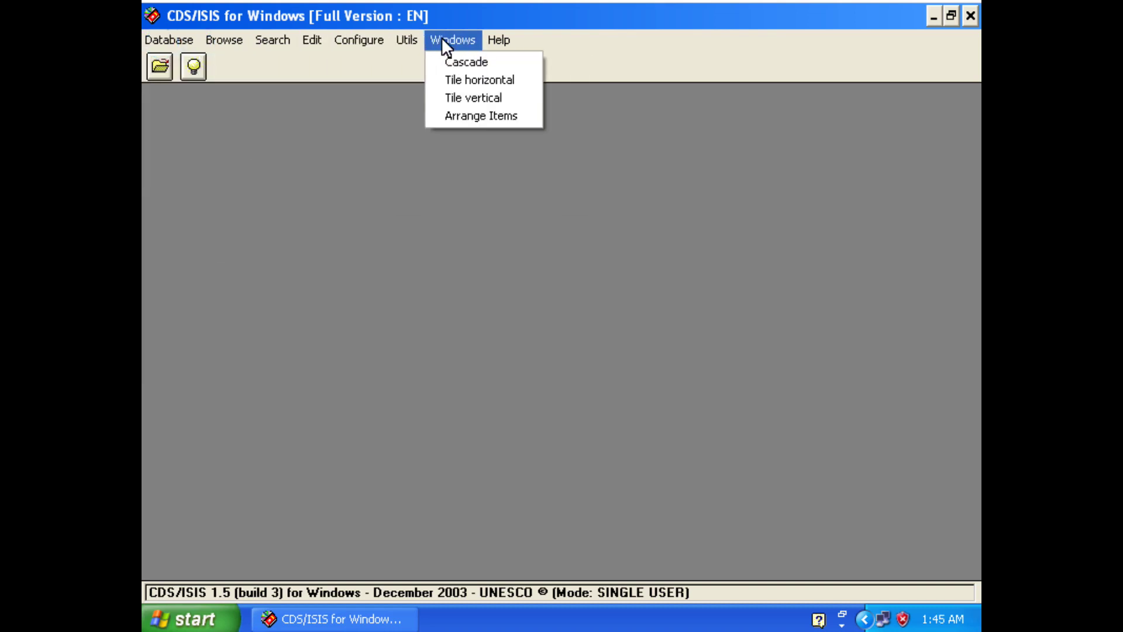
pyautogui.moveTo(172, 42)
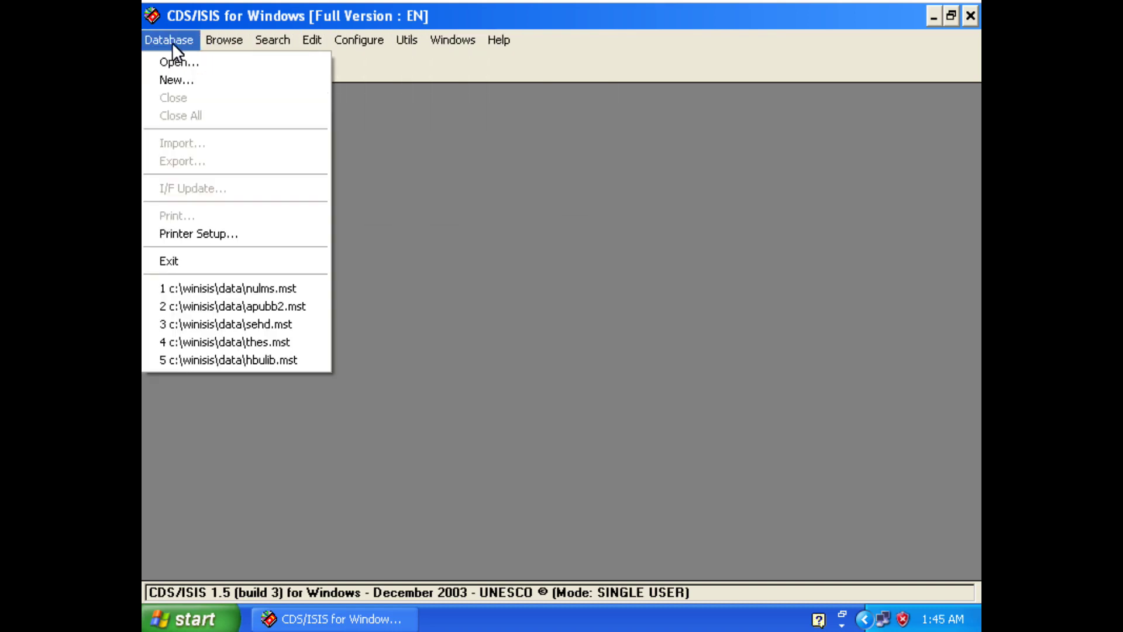
pyautogui.click(177, 80)
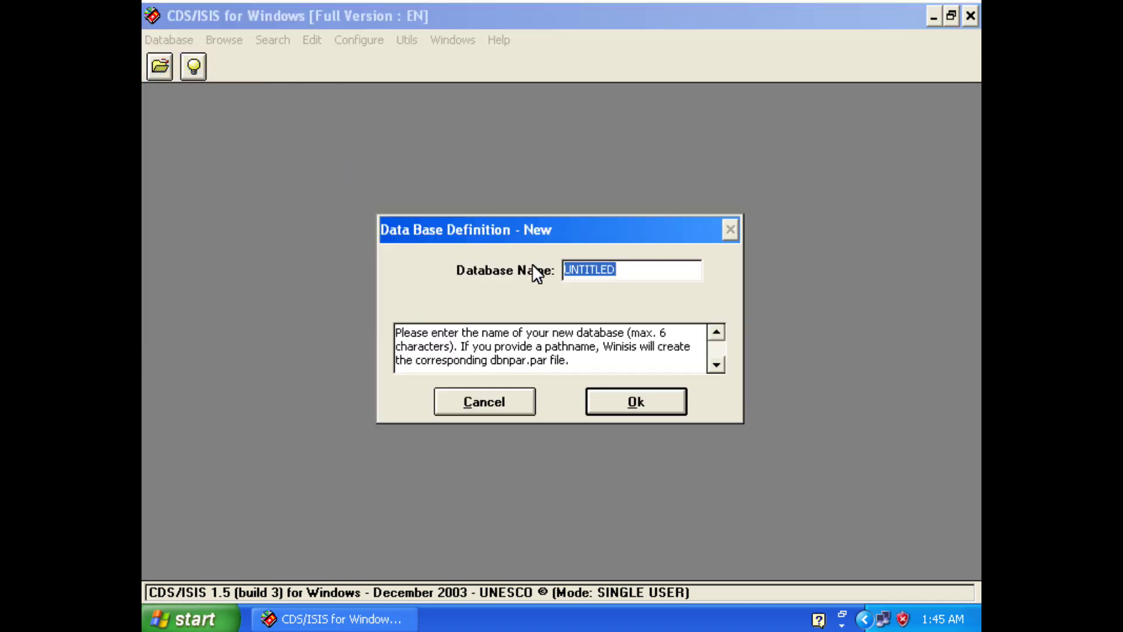
pyautogui.write('NULMS')
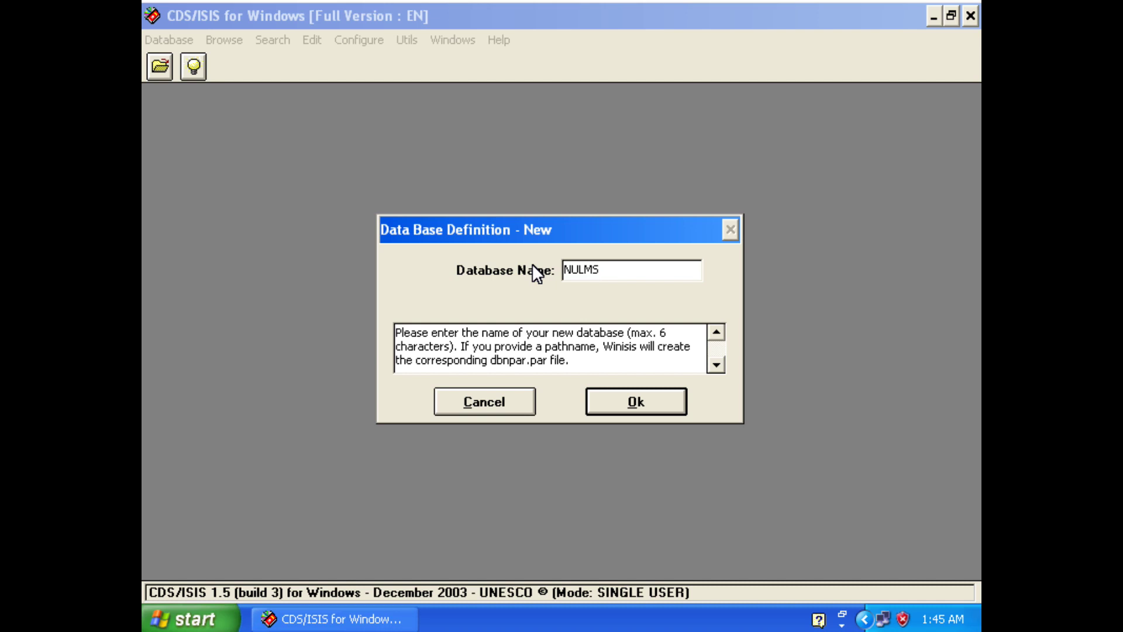
pyautogui.click(646, 409)
# Step: Add a repeatable alphanumeric field with tag 100 named Author to the field table
pyautogui.write('100')
pyautogui.press('Tab')
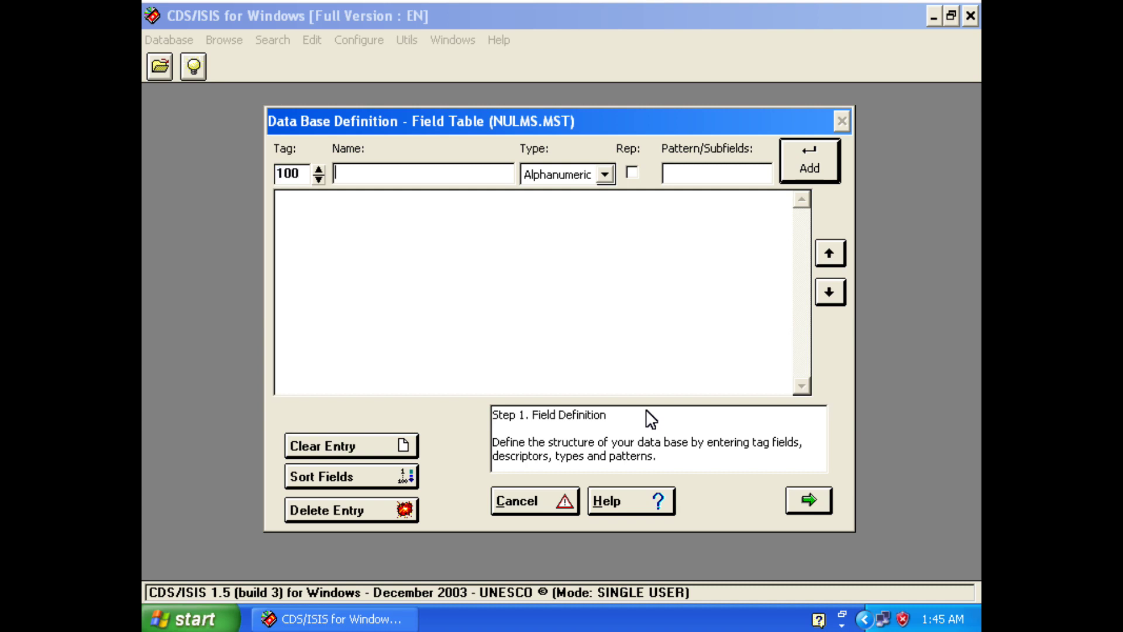
pyautogui.write('Author')
pyautogui.press('Tab')
pyautogui.press('Tab')
pyautogui.press('space')
pyautogui.press('Return')
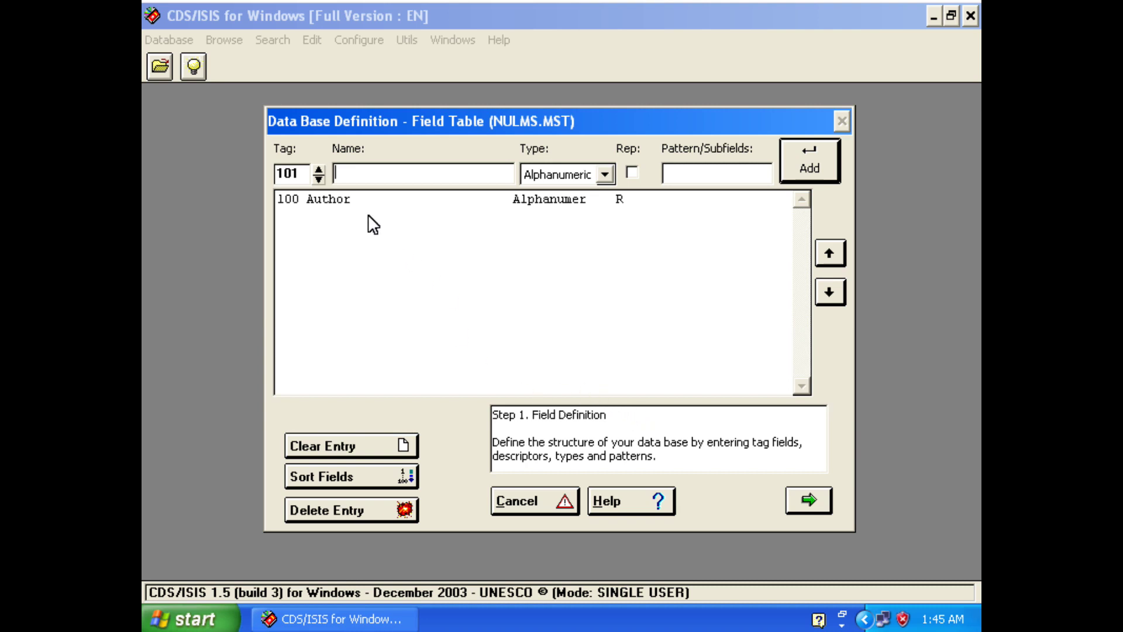
# Step: Add two non-repeatable alphanumeric fields to the field table: tag 245 Title and tag 260 Place
pyautogui.doubleClick(304, 182)
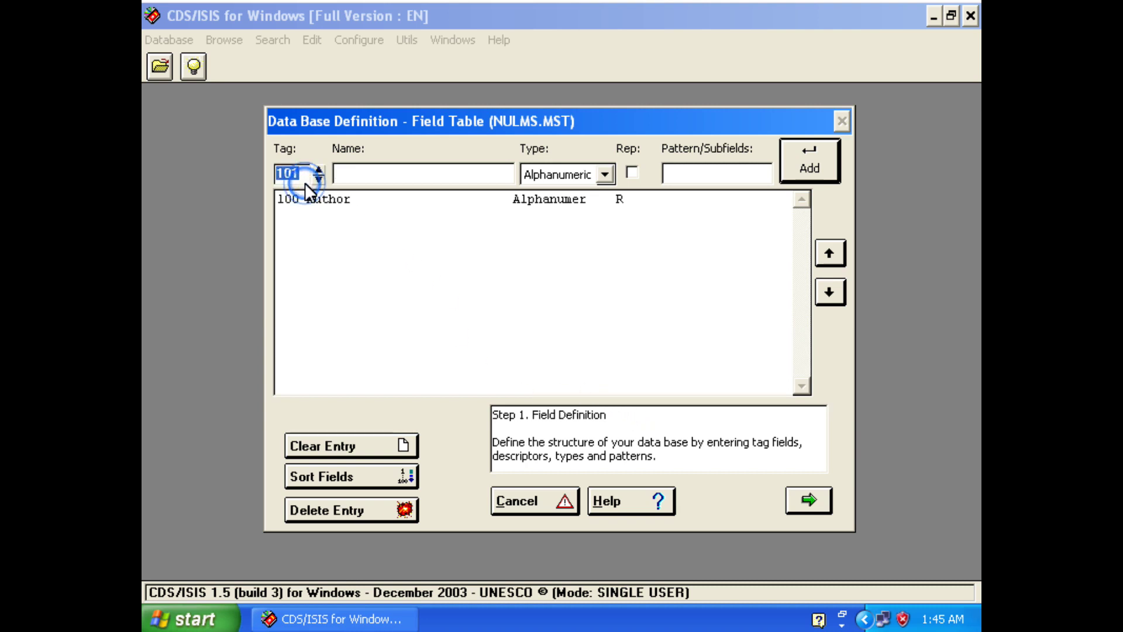
pyautogui.write('245')
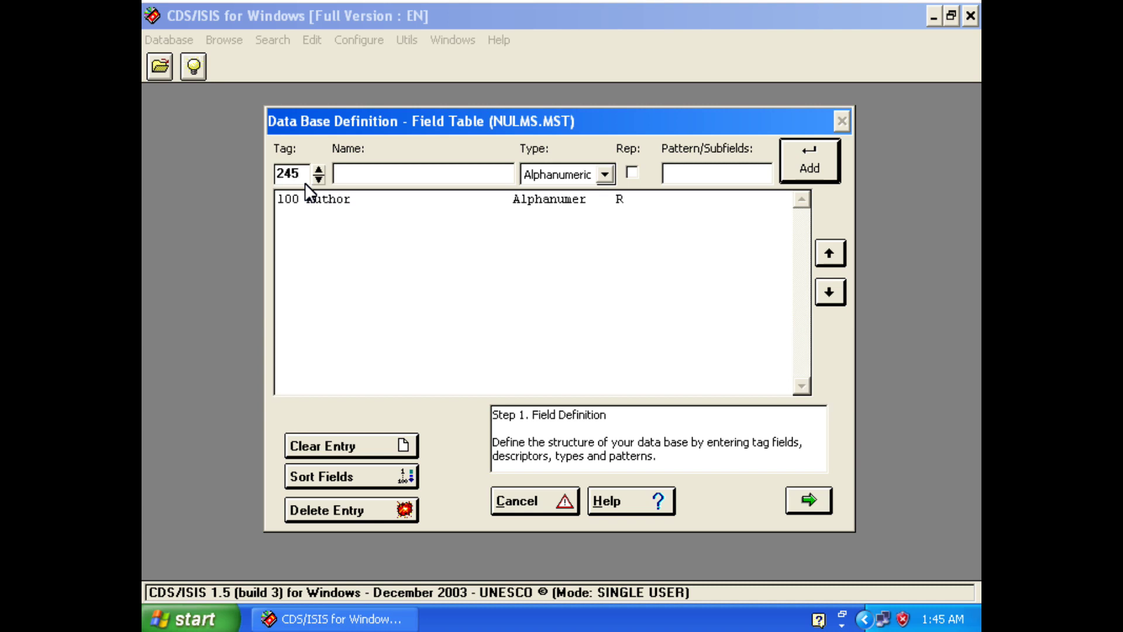
pyautogui.press('Tab')
pyautogui.write('Title')
pyautogui.press('Return')
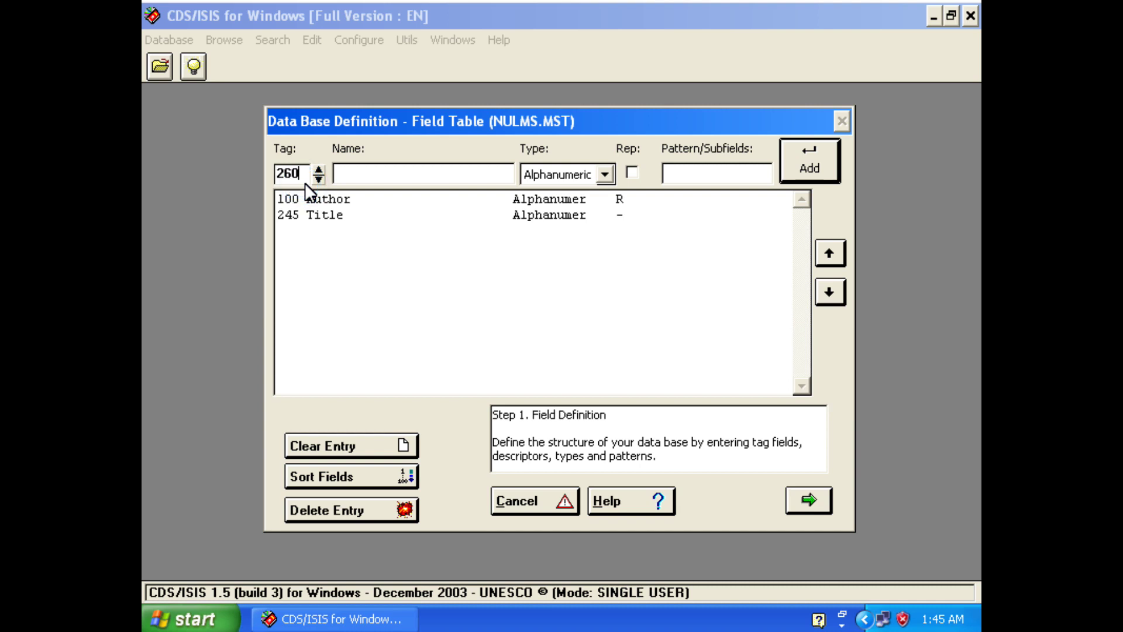
pyautogui.press('Tab')
pyautogui.write('Place')
pyautogui.press('Return')
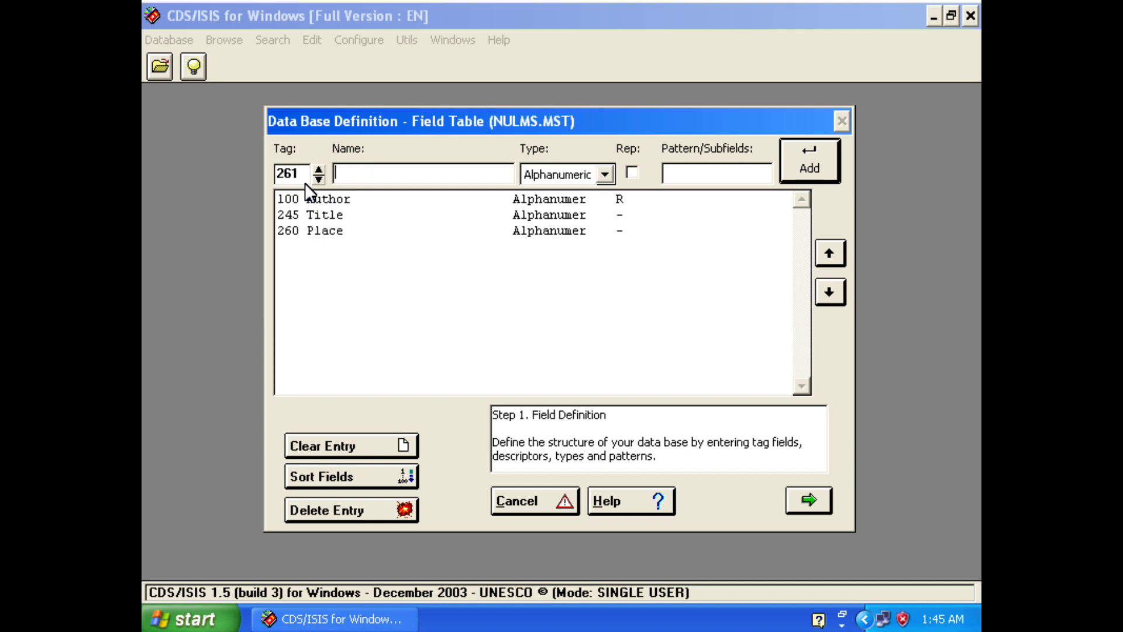
# Step: Add a non-repeatable alphanumeric field with tag 261 named Publisher
pyautogui.press('Tab')
pyautogui.write('Pblisher')
pyautogui.press('Left')
pyautogui.press('Left')
pyautogui.press('Left')
pyautogui.press('Left')
pyautogui.press('Left')
pyautogui.press('Left')
pyautogui.press('Left')
pyautogui.write('u')
pyautogui.press('Return')
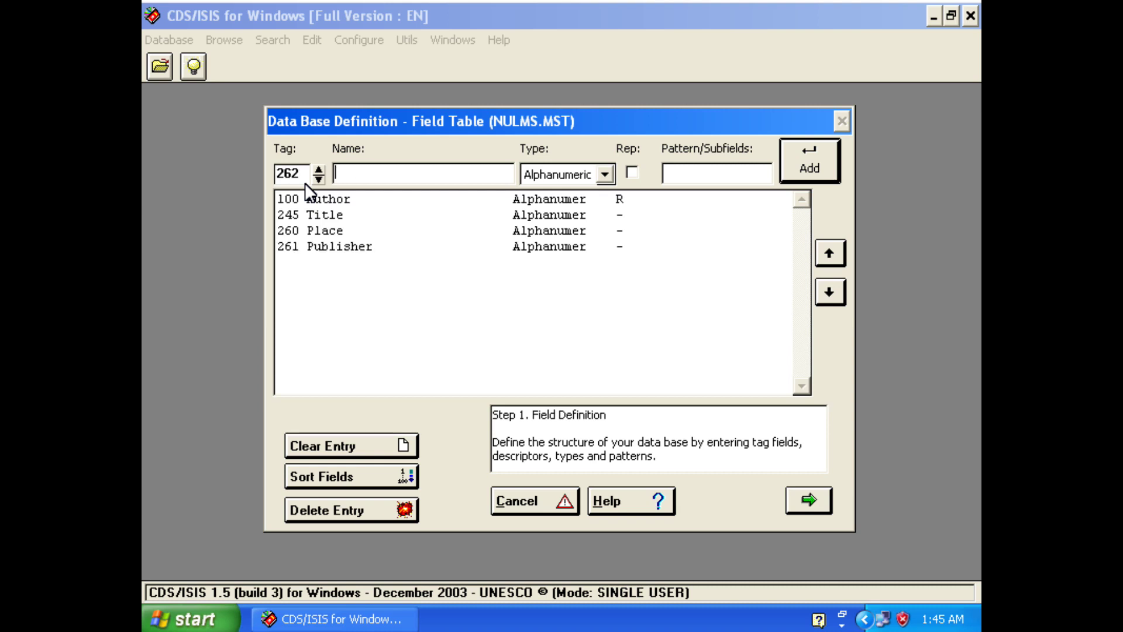
# Step: Add a non-repeatable field with tag 262 named Year and set its type to Numeric
pyautogui.write('Year')
pyautogui.click(604, 174)
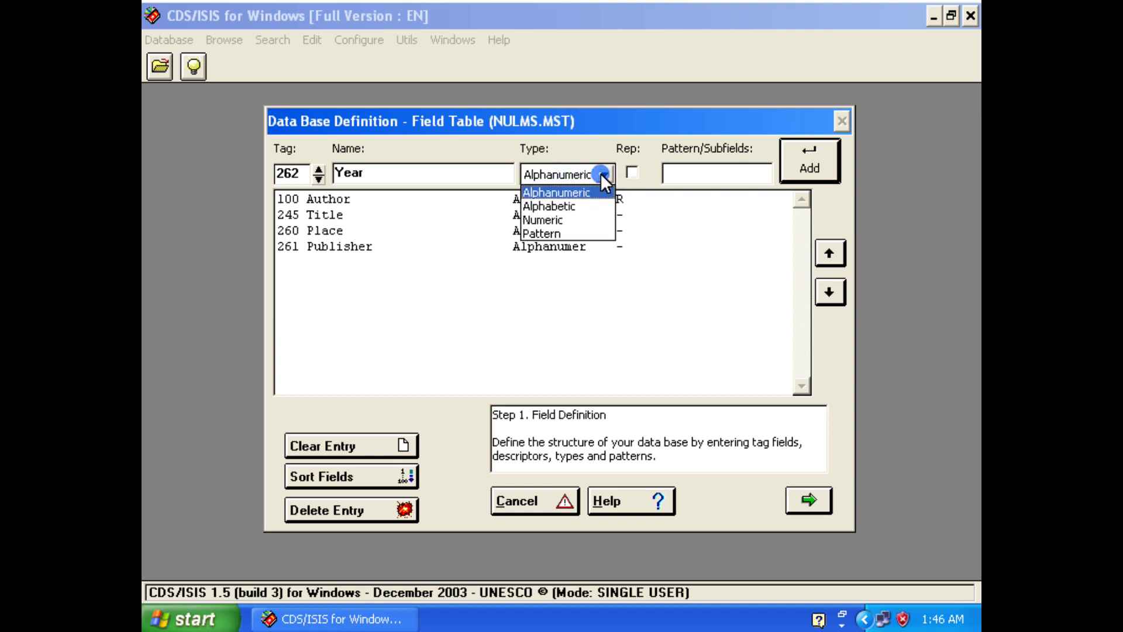
pyautogui.click(567, 221)
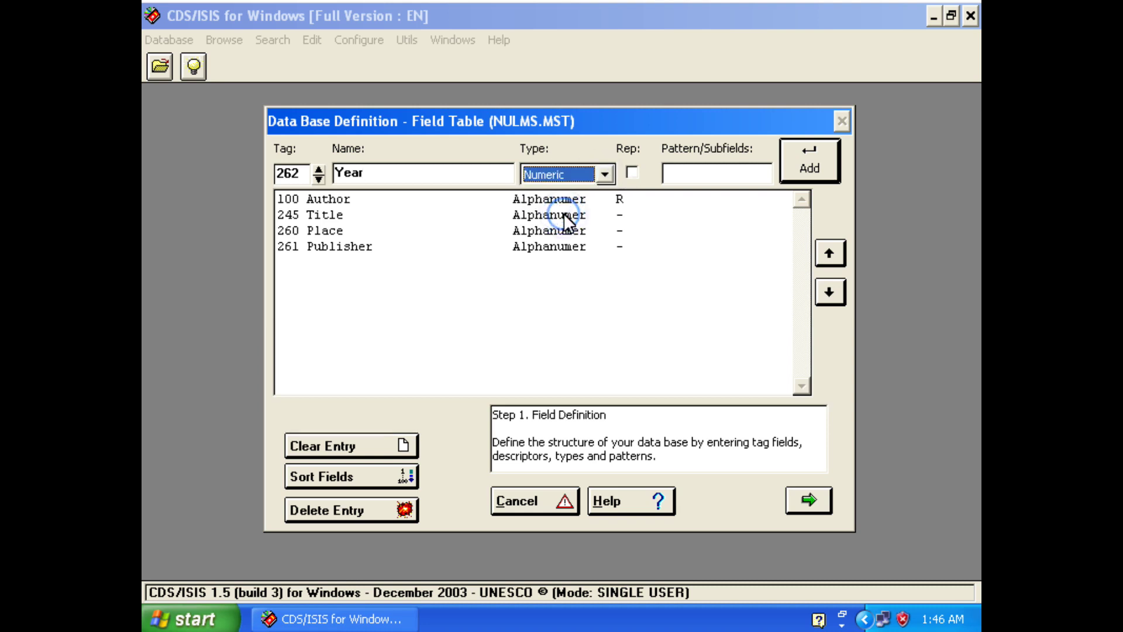
pyautogui.click(808, 164)
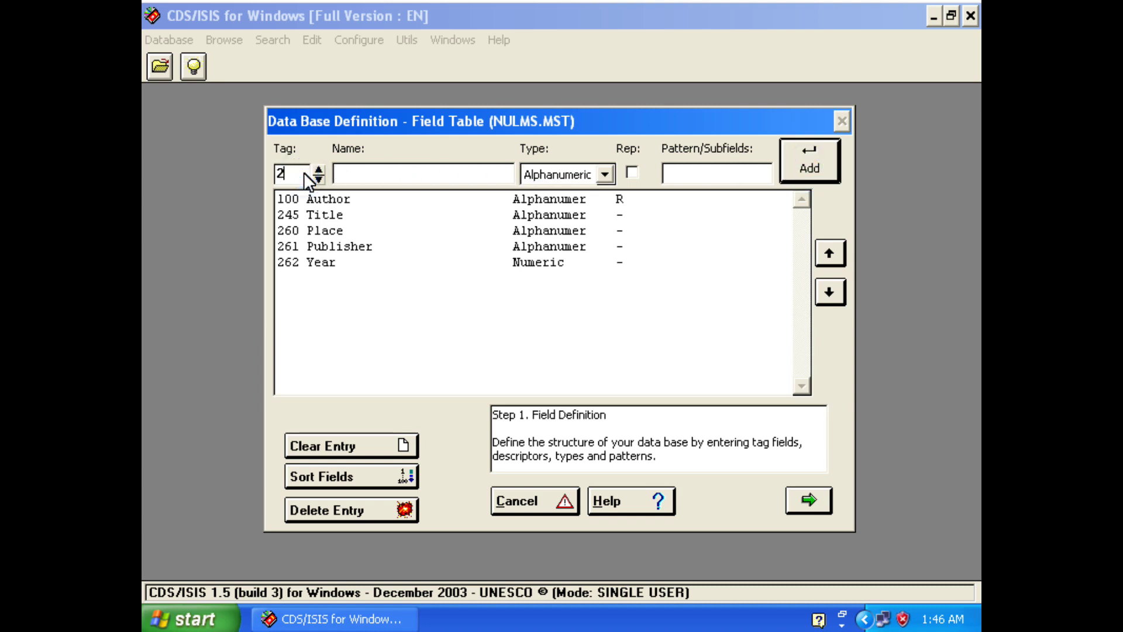
# Step: Add two non-repeatable alphanumeric fields: tag 300 Collation and tag 020 ISBN
pyautogui.write('Collation')
pyautogui.press('Return')
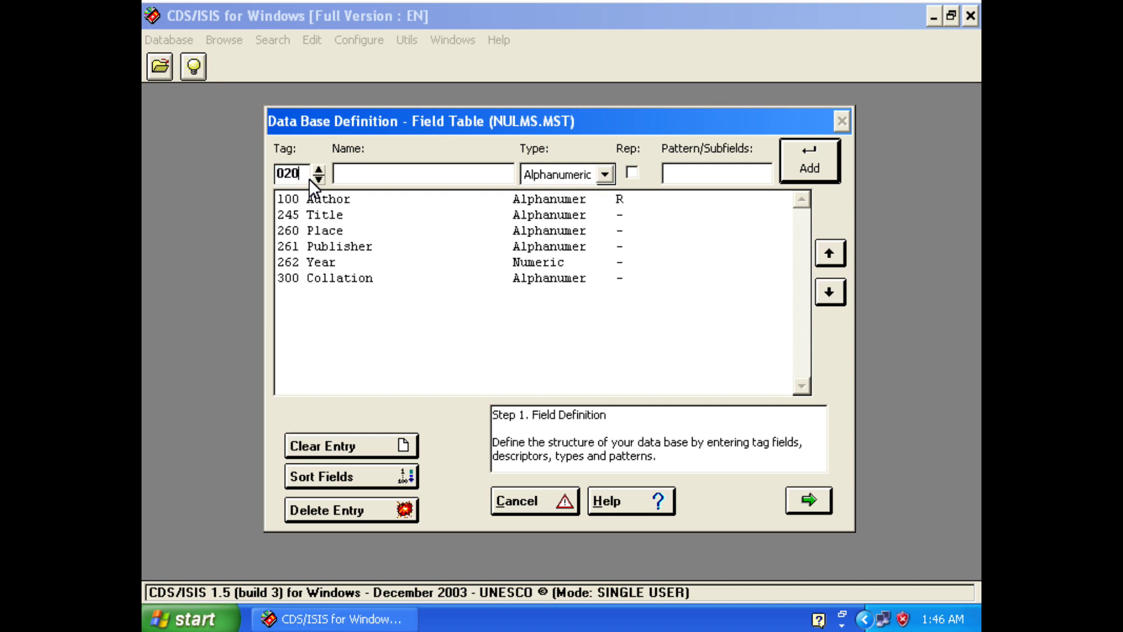
pyautogui.write('ISBN')
pyautogui.press('Return')
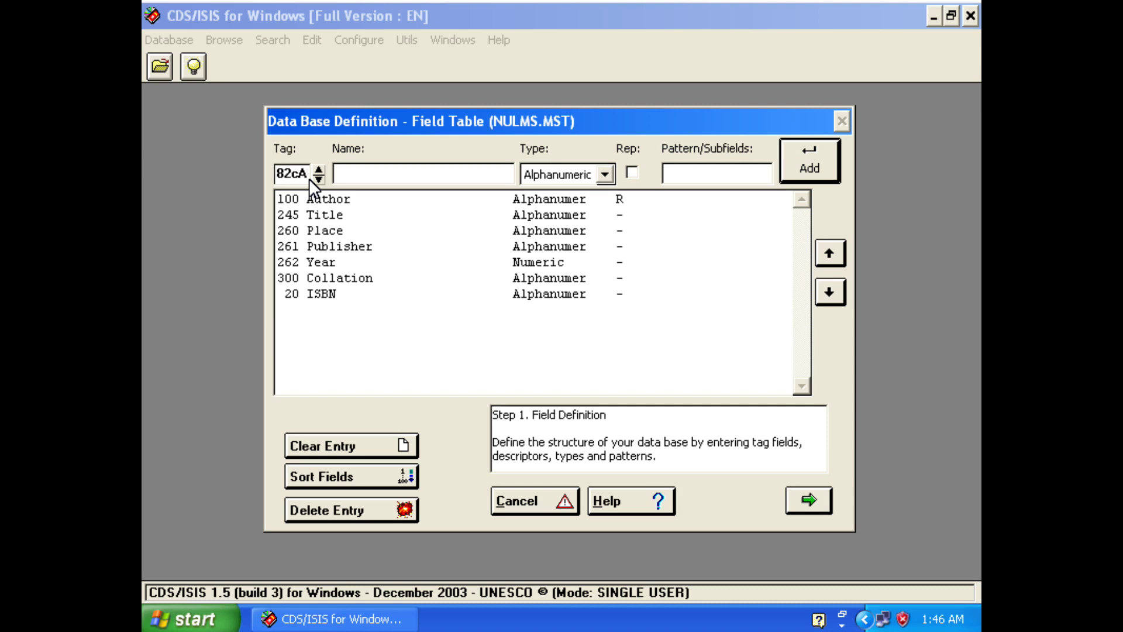
# Step: Add a non-repeatable alphanumeric field with tag 82 named "Call No." to the field table
pyautogui.press('Tab')
pyautogui.write('cALL')
pyautogui.press('BackSpace')
pyautogui.press('BackSpace')
pyautogui.press('BackSpace')
pyautogui.press('BackSpace')
pyautogui.write('Call No.')
pyautogui.press('Return')
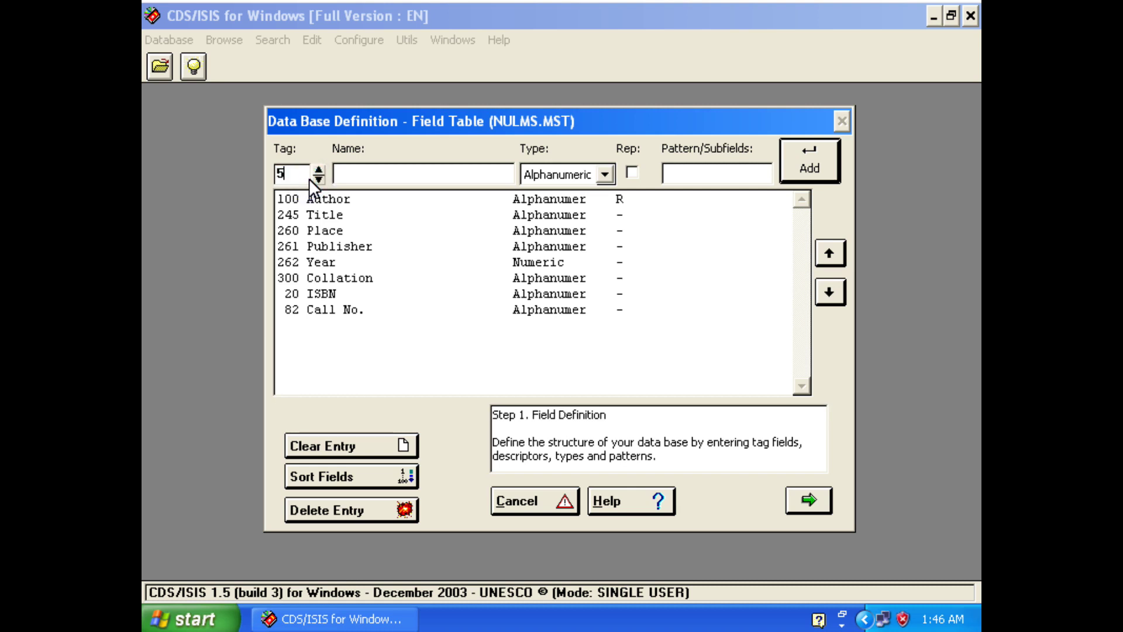
# Step: Add a non-repeatable alphanumeric field with tag 500 named Notes
pyautogui.press('Tab')
pyautogui.write('Notes')
pyautogui.press('Return')
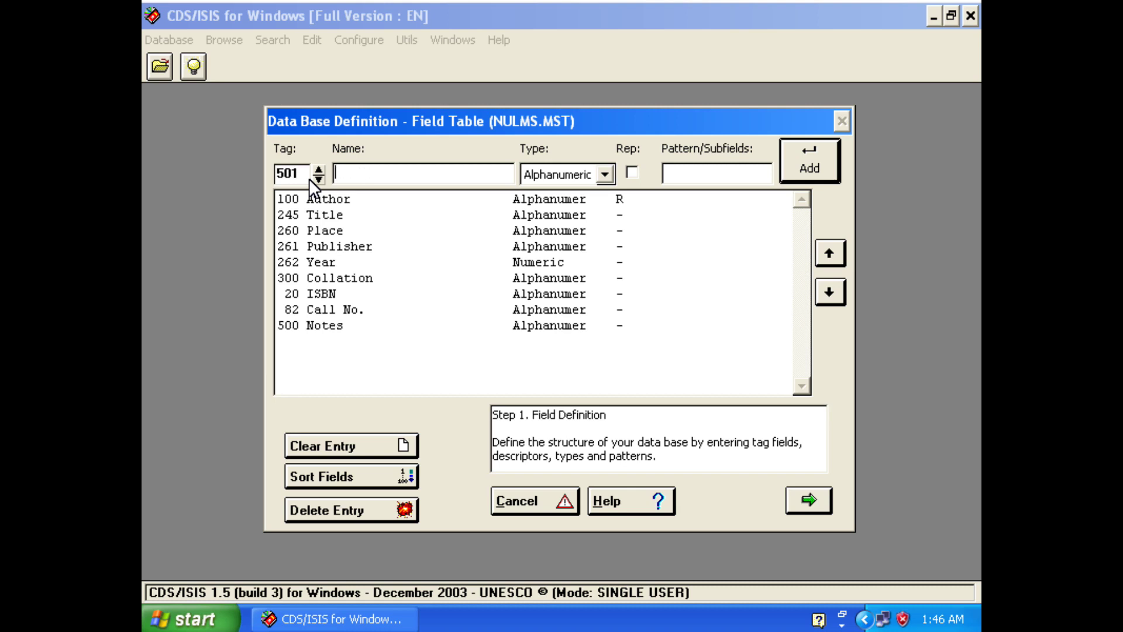
# Step: Add a repeatable alphanumeric field with tag 650 named Subjects
pyautogui.click(309, 178)
pyautogui.write('650')
pyautogui.press('Tab')
pyautogui.write('Subjects')
pyautogui.press('Tab')
pyautogui.press('Tab')
pyautogui.press('space')
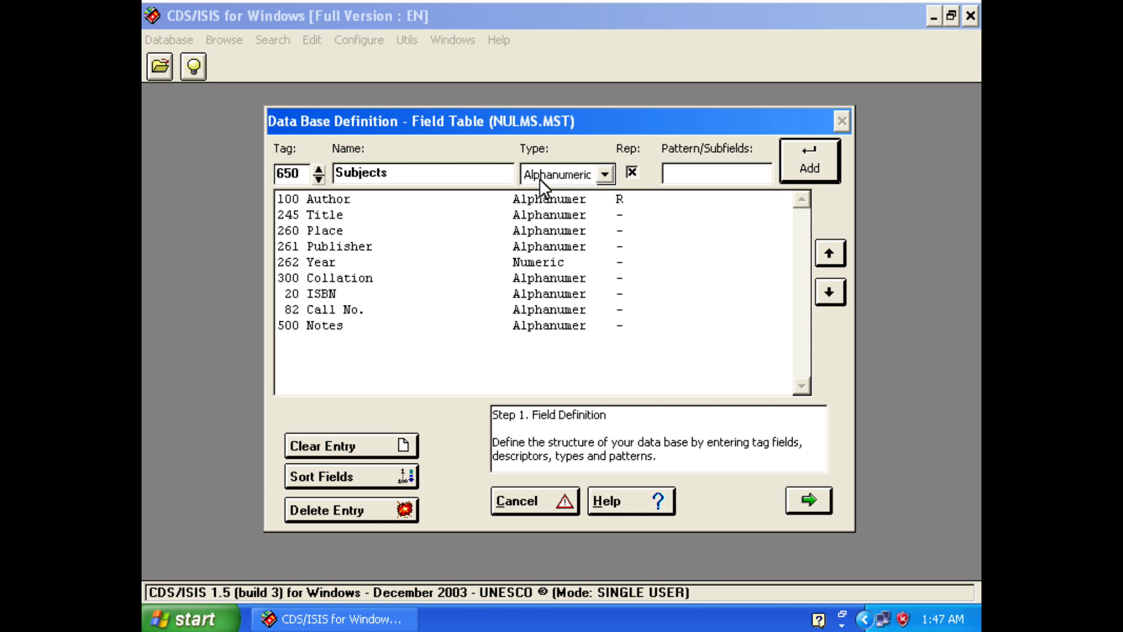
pyautogui.click(807, 167)
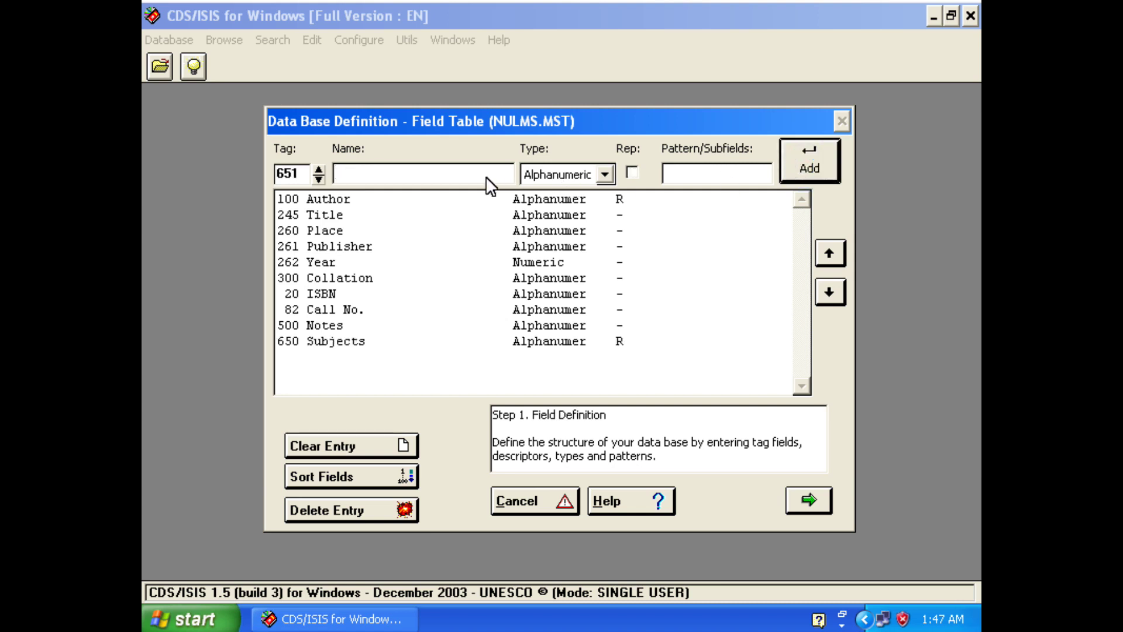
# Step: Add a repeatable Numeric field with tag 651 named "Accession No" to the field table
pyautogui.write('Accession No')
pyautogui.press('Tab')
pyautogui.press('Down')
pyautogui.press('Tab')
pyautogui.press('Tab')
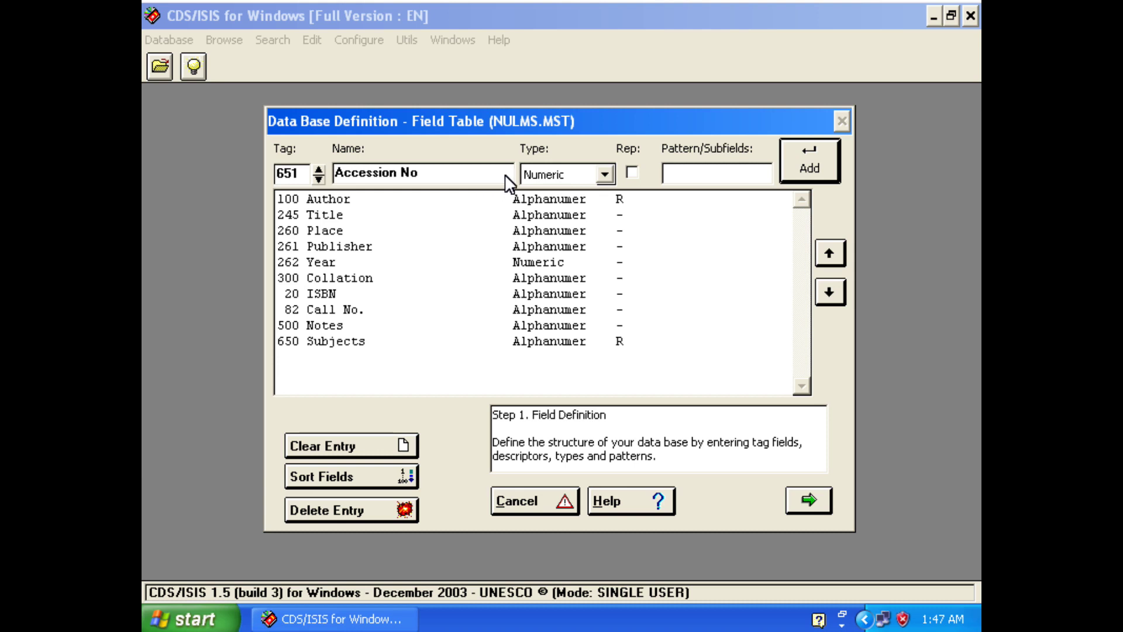
pyautogui.click(813, 155)
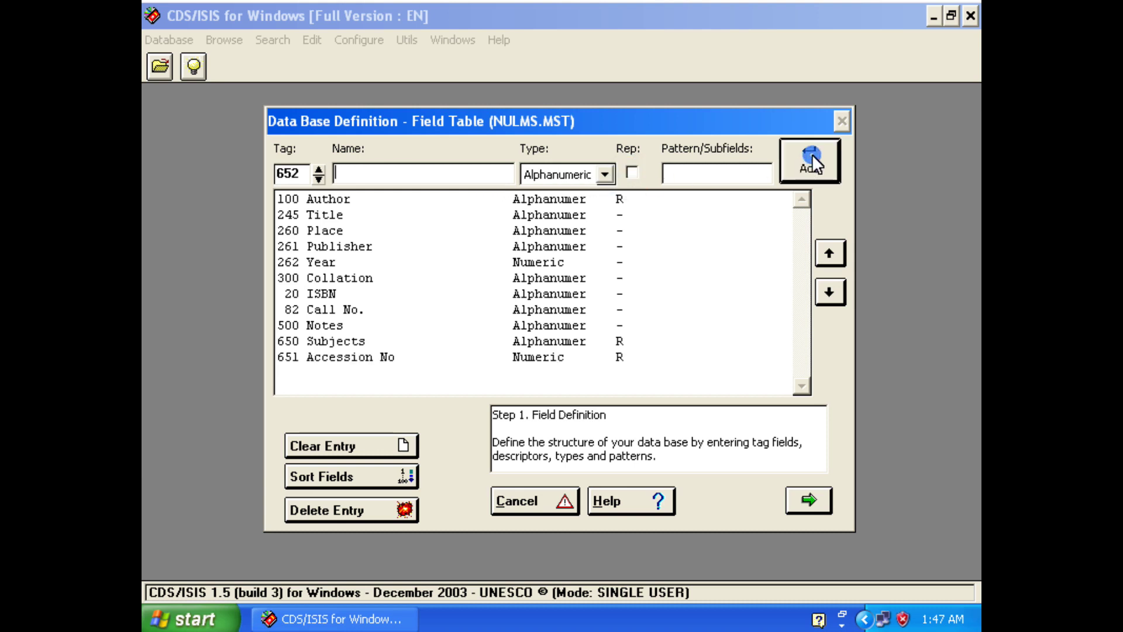
# Step: Proceed to the worksheet definition, include all fields in the NULMS data entry worksheet, and make Accession No the first entry
pyautogui.click(805, 500)
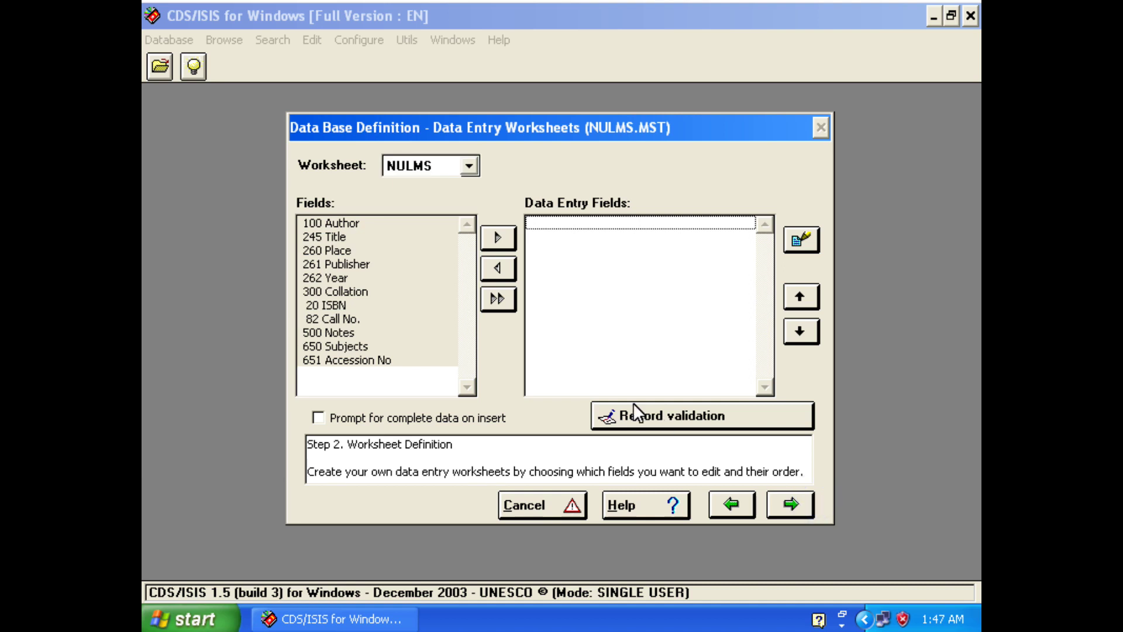
pyautogui.click(498, 299)
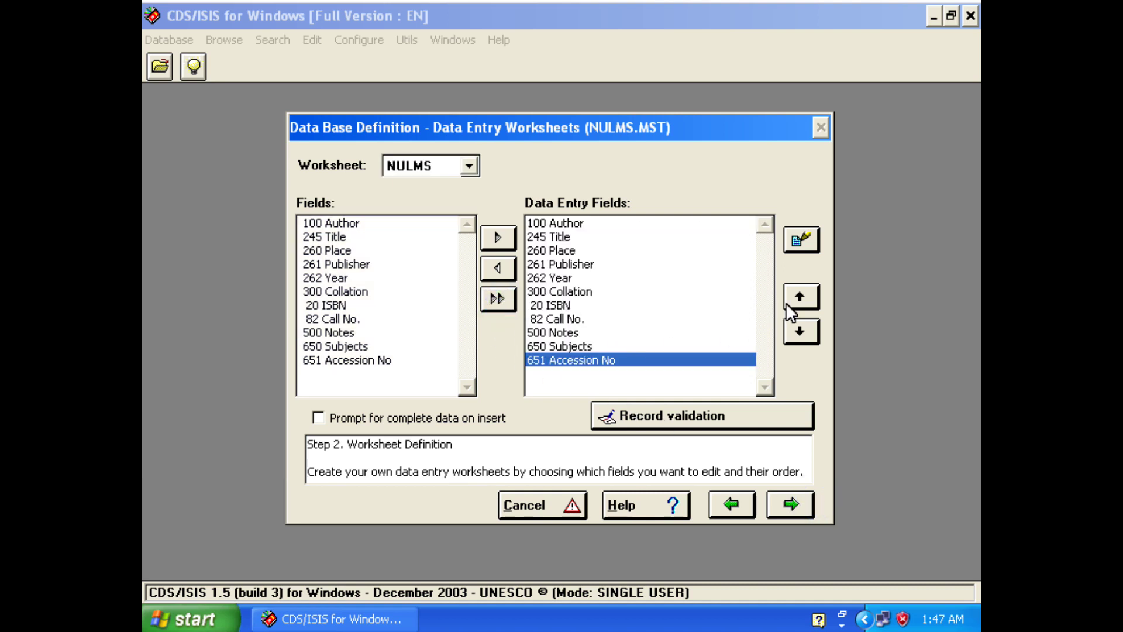
pyautogui.click(816, 296)
pyautogui.click(816, 296)
pyautogui.click(817, 296)
pyautogui.click(816, 296)
pyautogui.click(816, 296)
pyautogui.click(816, 296)
pyautogui.click(817, 296)
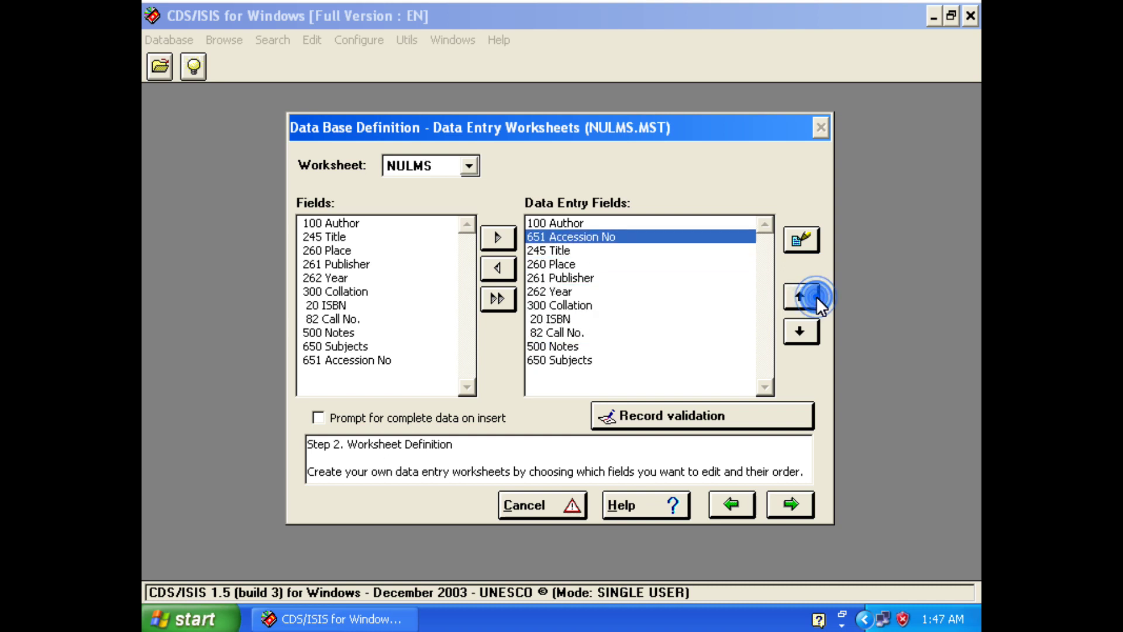
pyautogui.click(816, 297)
# Step: Reorder the data entry fields so that Title comes before Author and Subjects comes before Notes
pyautogui.click(567, 252)
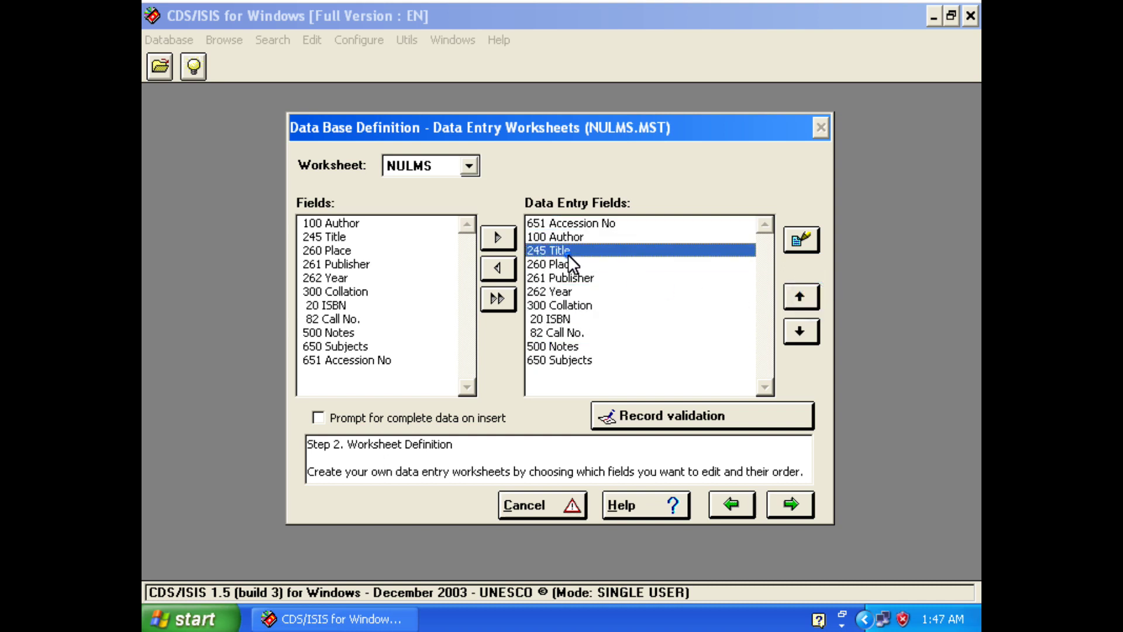
pyautogui.click(802, 296)
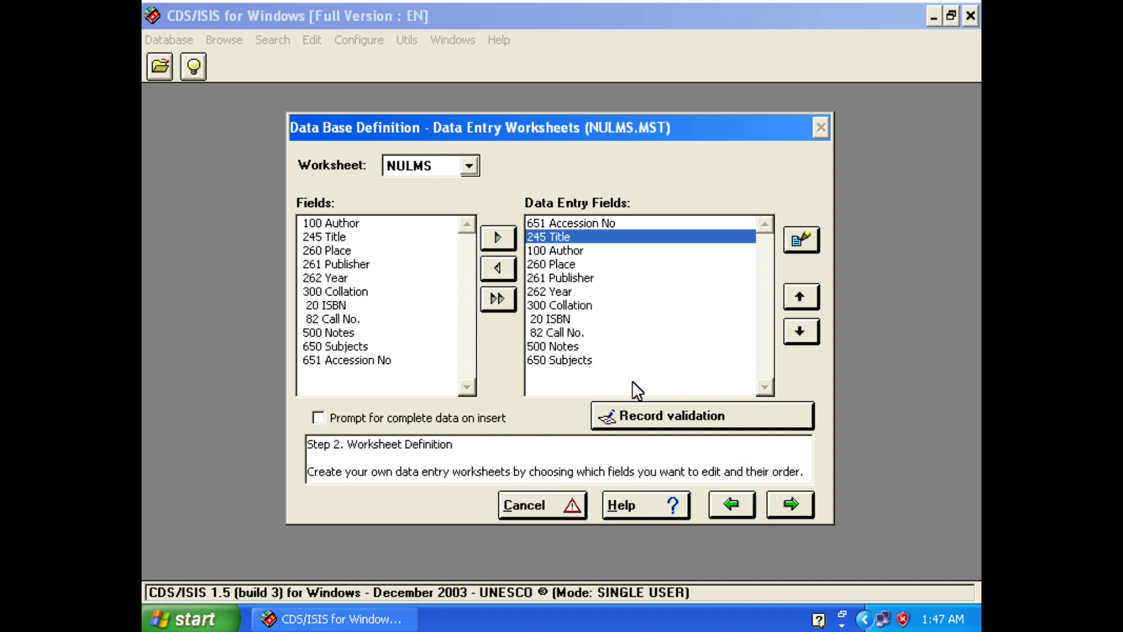
pyautogui.click(599, 359)
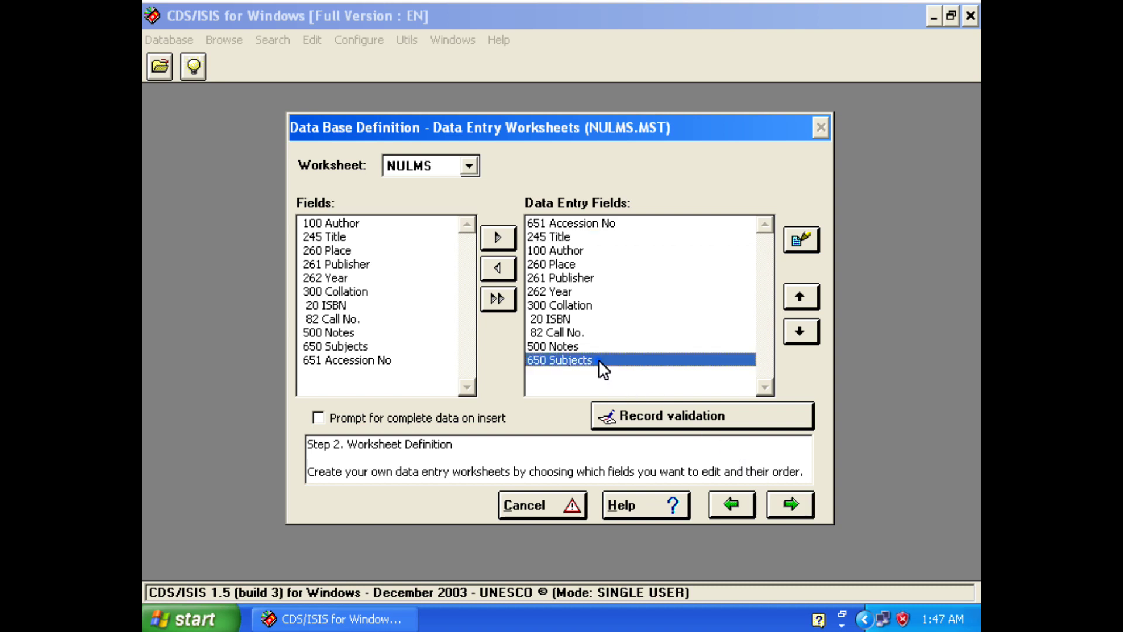
pyautogui.click(797, 295)
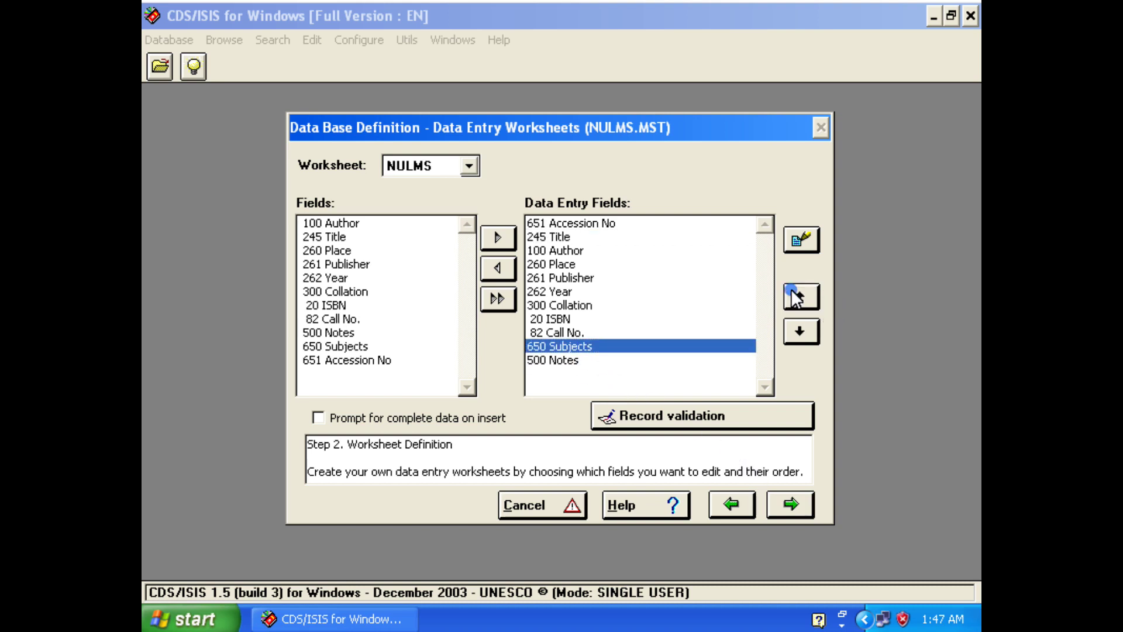
# Step: Finish the worksheet and generate the print format with the Print Format Assistant using the Decorated Format template
pyautogui.click(790, 505)
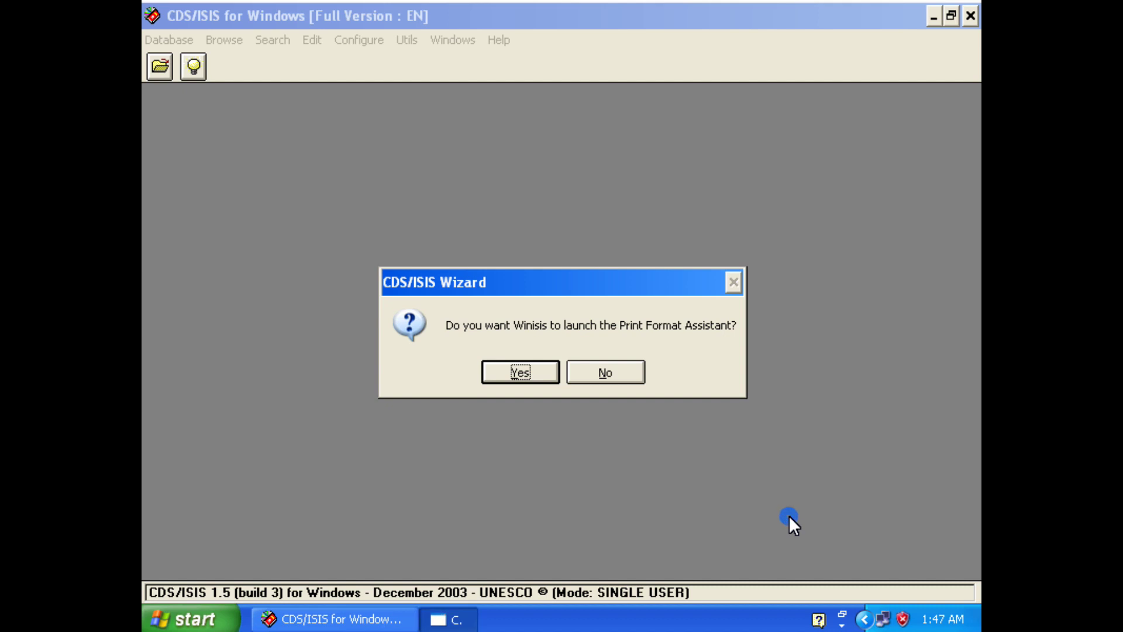
pyautogui.click(535, 377)
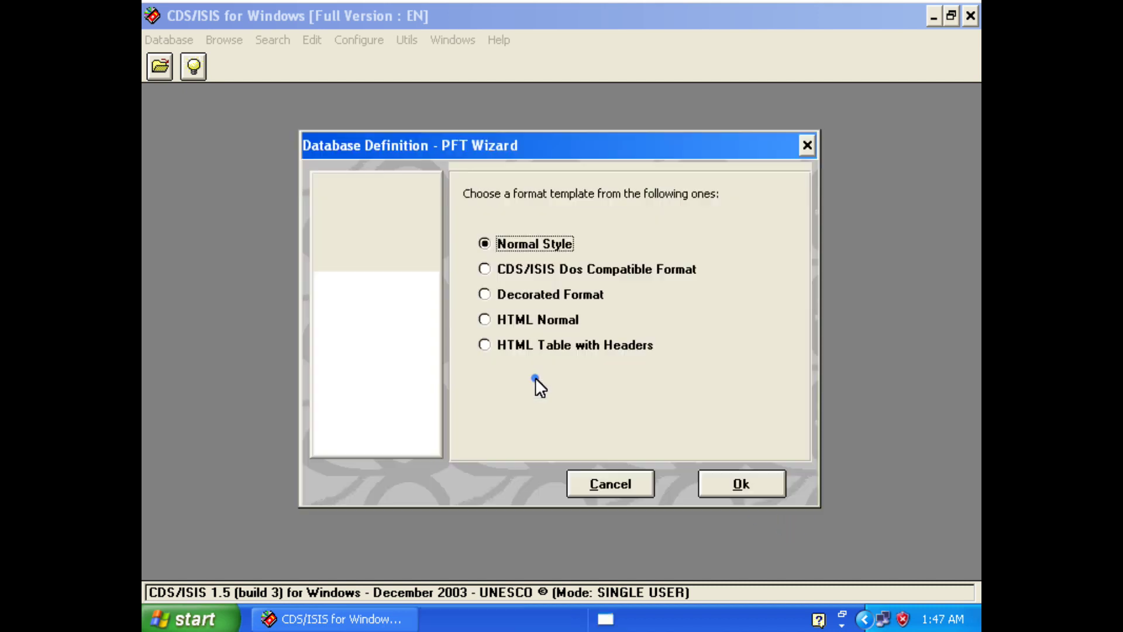
pyautogui.click(532, 295)
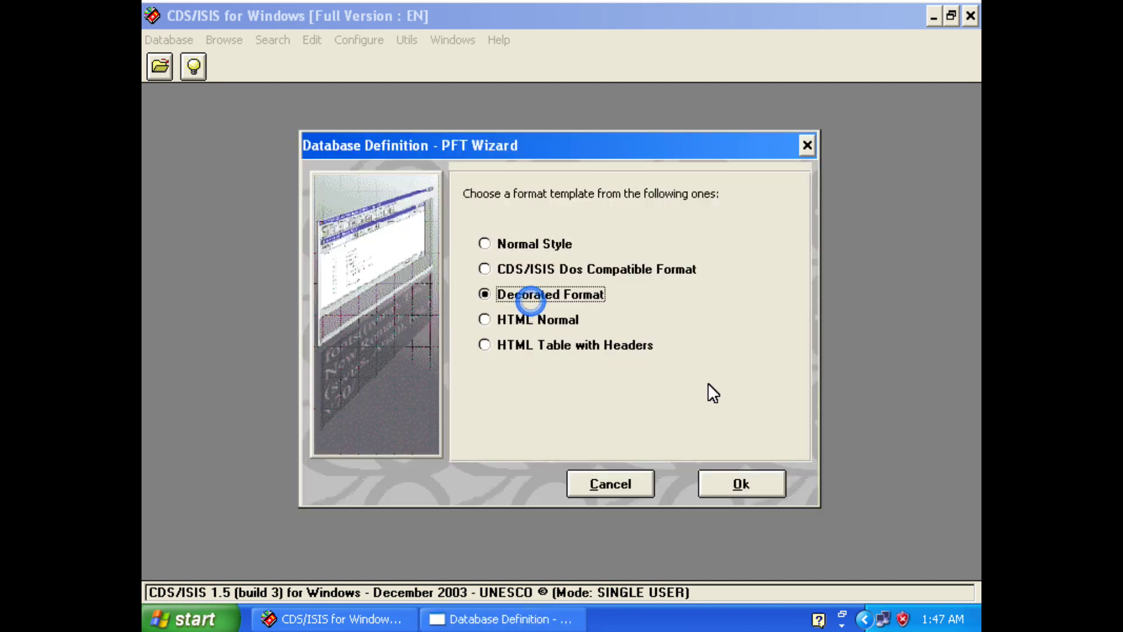
pyautogui.click(761, 488)
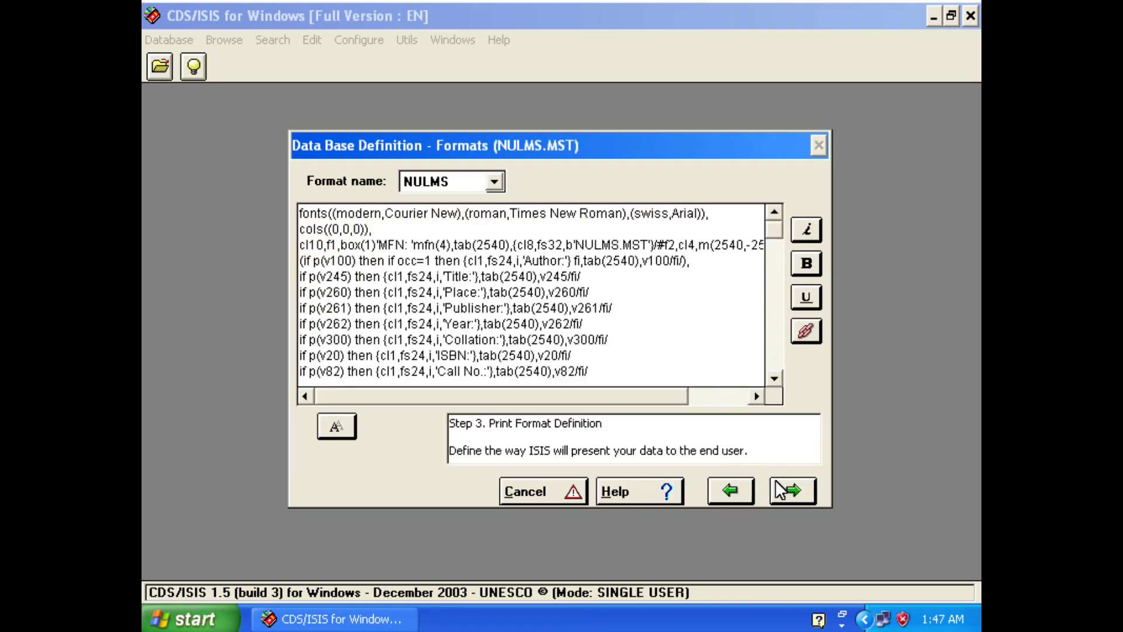
# Step: Use the Dictionary Assistant to index the Author, Title, Subjects and Accession No fields with technique 0 - by line
pyautogui.click(775, 482)
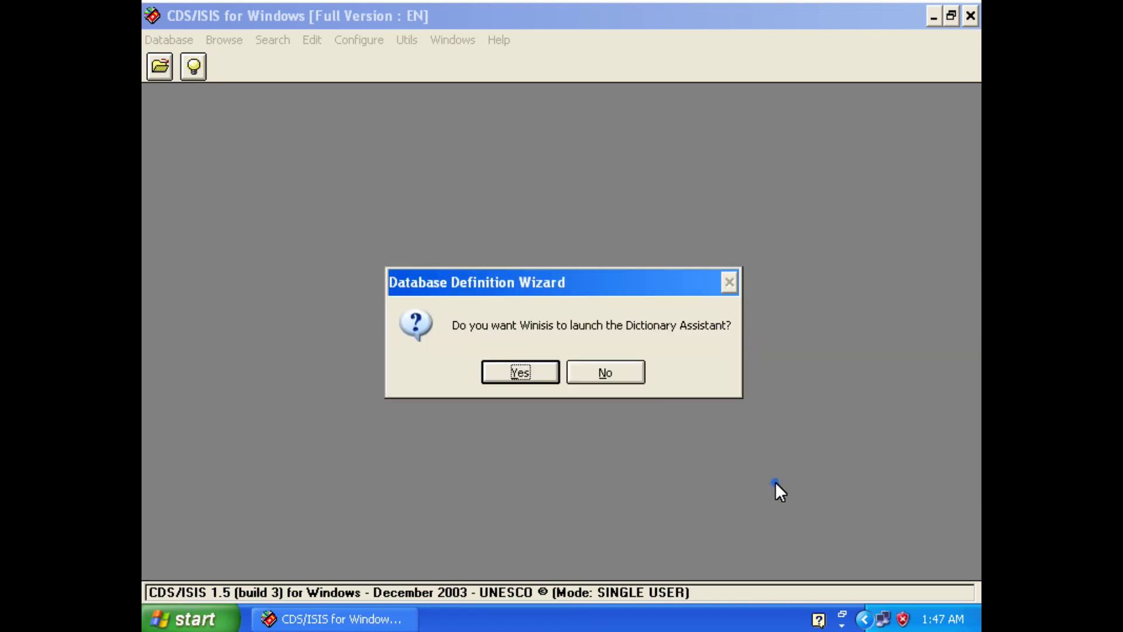
pyautogui.click(514, 375)
pyautogui.click(479, 222)
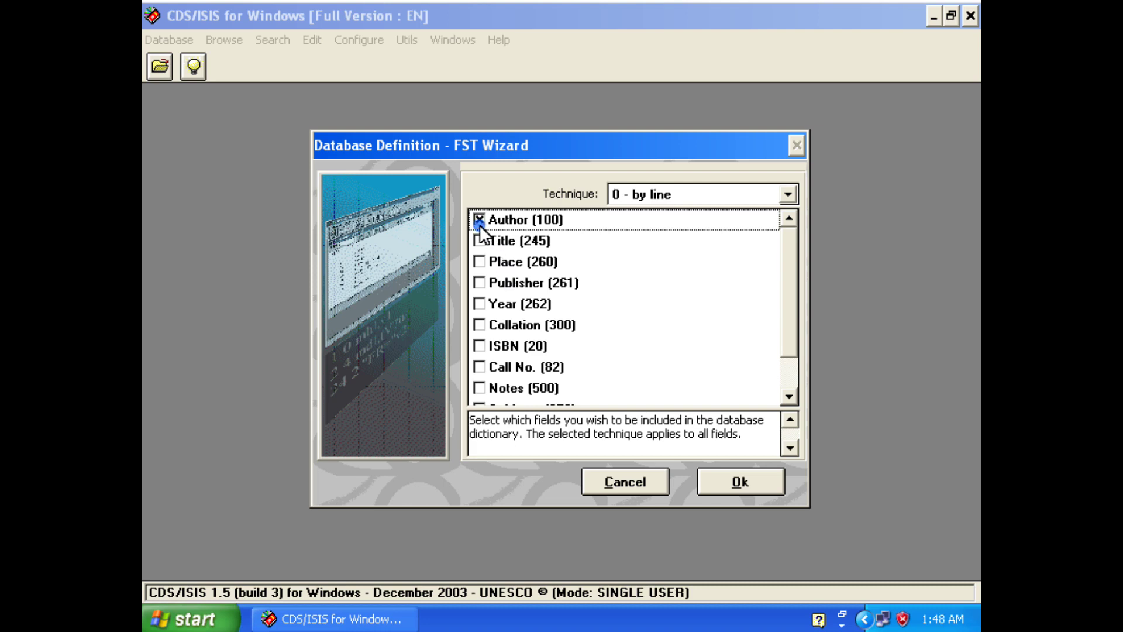
pyautogui.click(480, 240)
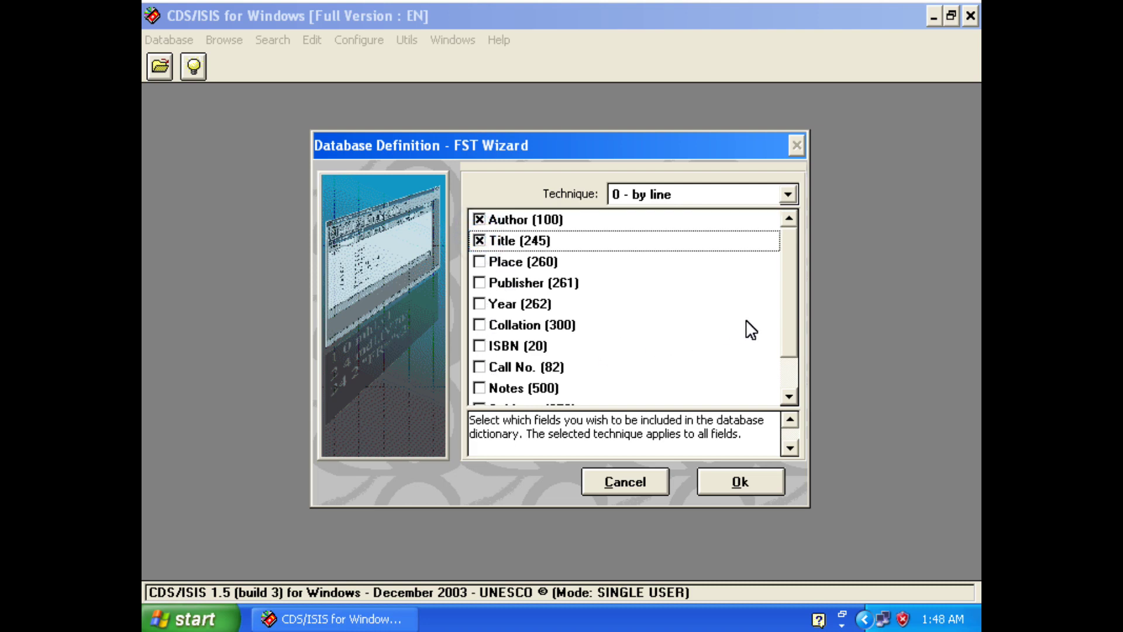
pyautogui.moveTo(783, 321); pyautogui.dragTo(789, 353)
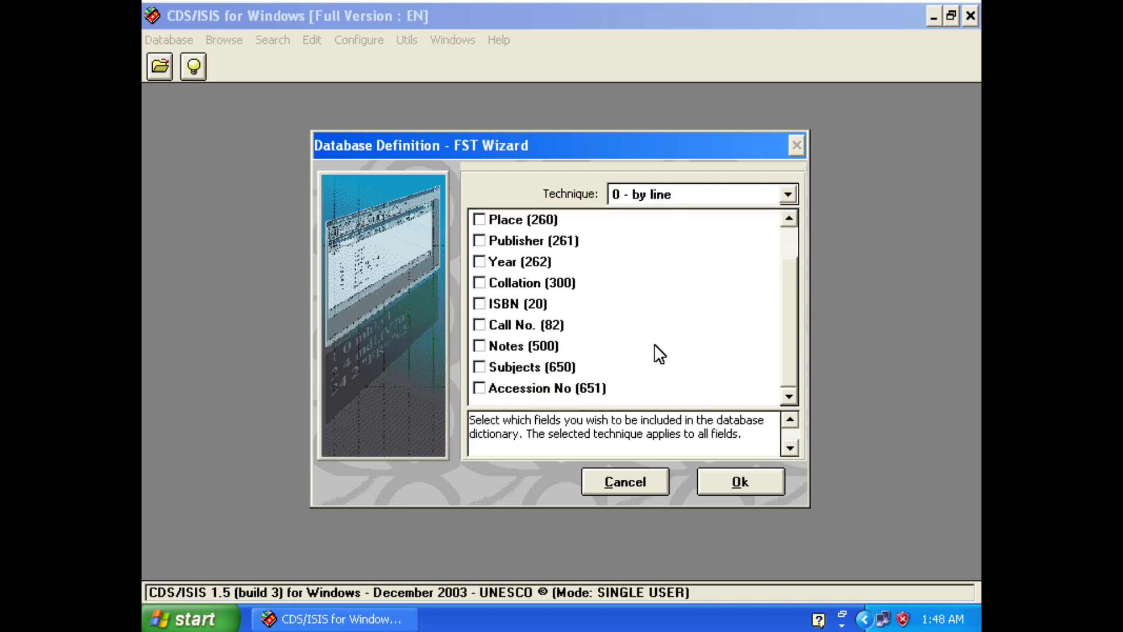
pyautogui.click(480, 389)
pyautogui.click(480, 368)
pyautogui.click(740, 481)
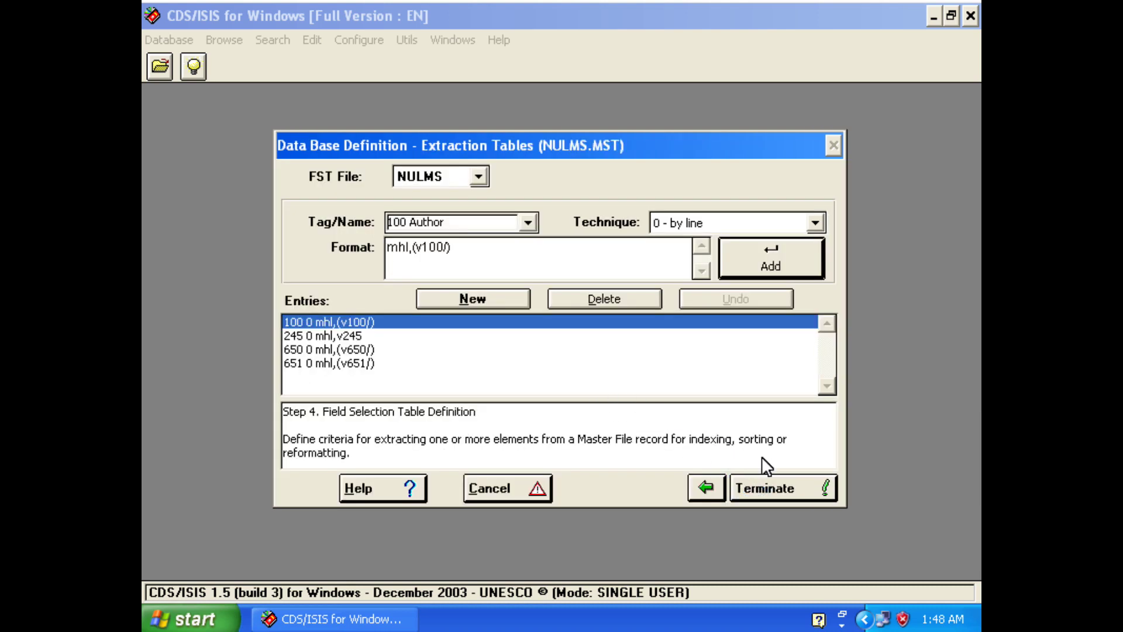
# Step: Finish the database definition and open the nulms.mst database
pyautogui.click(800, 497)
pyautogui.click(523, 369)
pyautogui.click(571, 370)
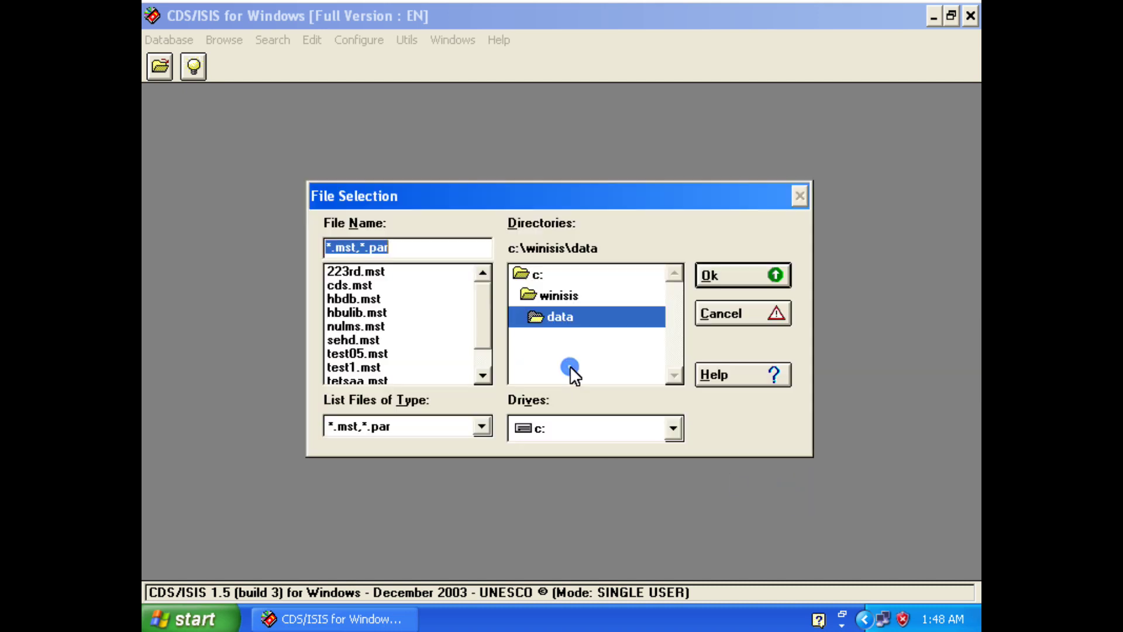
pyautogui.click(372, 326)
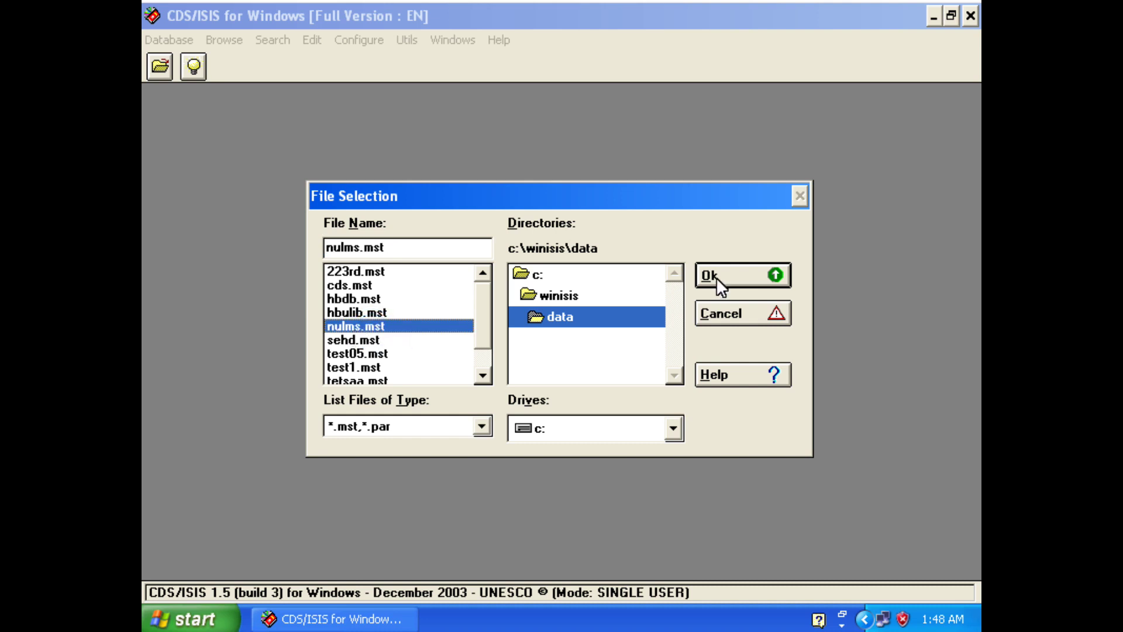
pyautogui.click(749, 280)
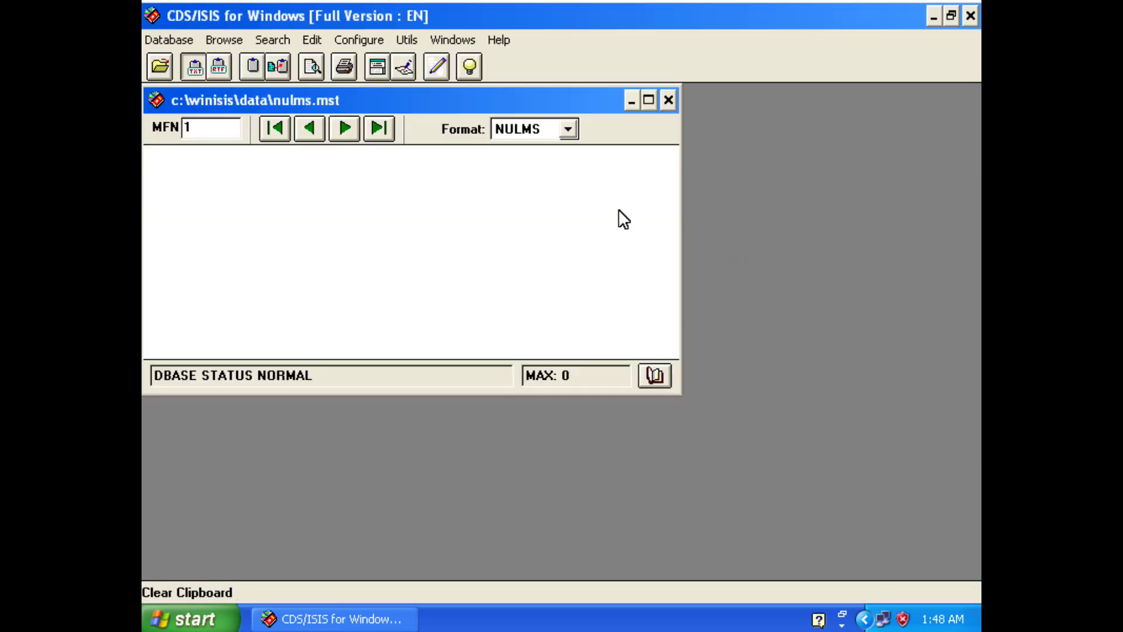
# Step: Start a new data entry record with Accession No 1001, title "Wings of Fire" and author "APJ Abdul Kalam"
pyautogui.click(431, 75)
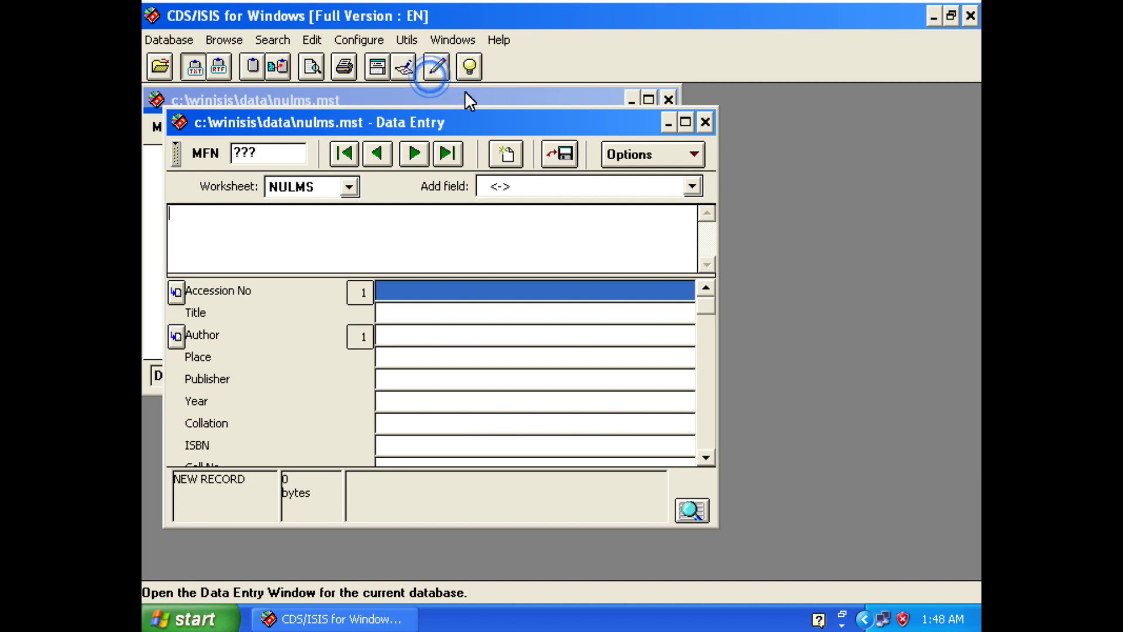
pyautogui.click(495, 148)
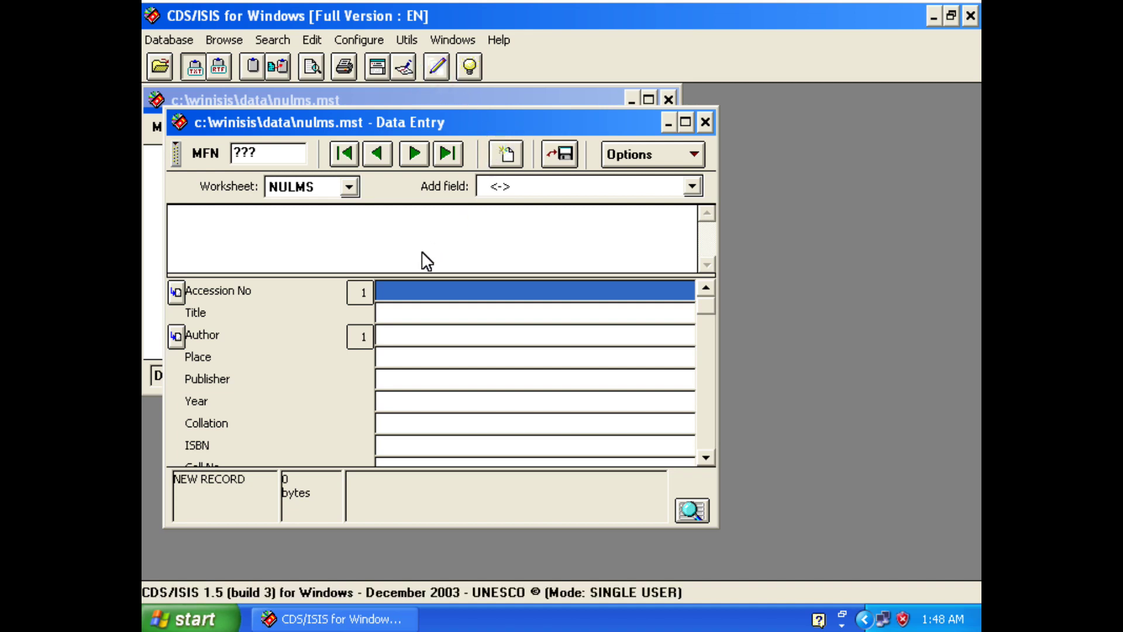
pyautogui.write('1001')
pyautogui.press('Return')
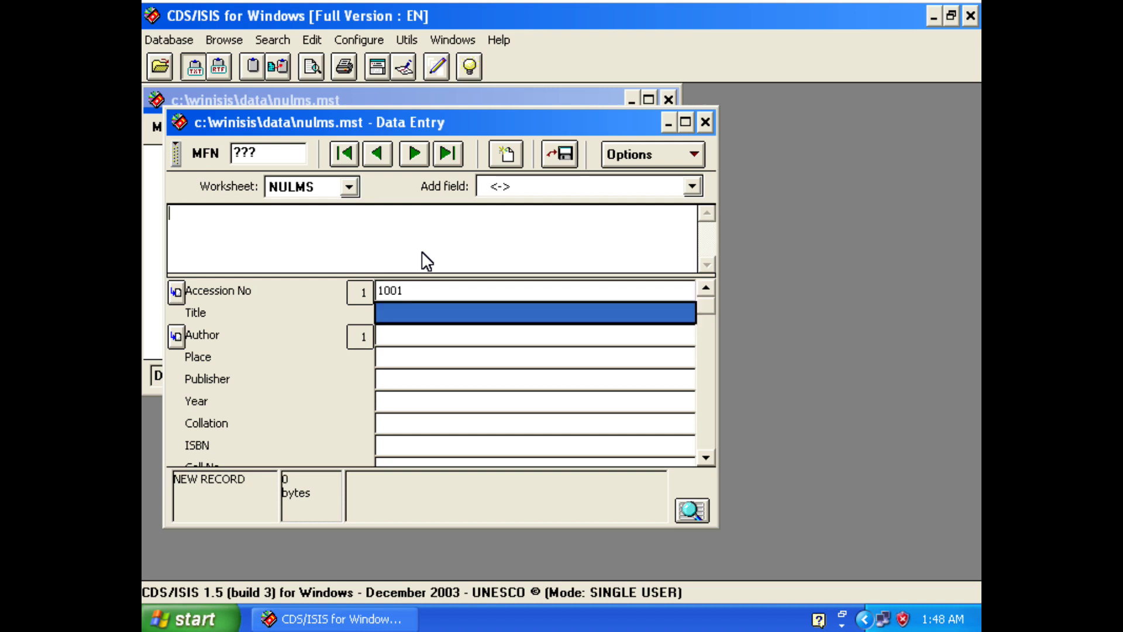
pyautogui.write('Wings of Fire')
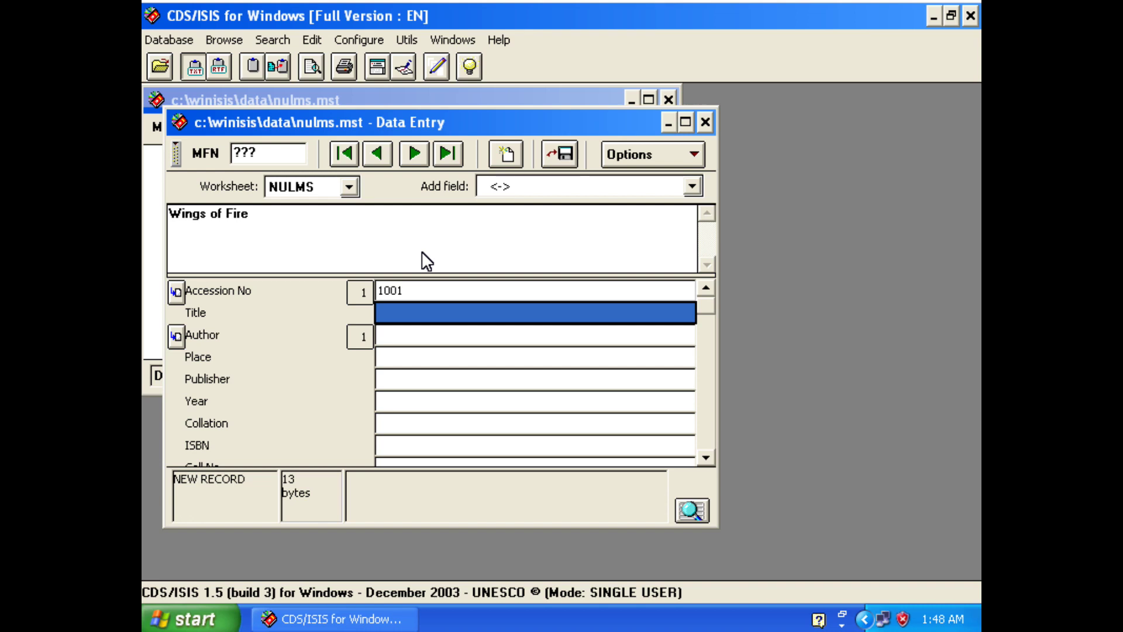
pyautogui.press('Return')
pyautogui.write('AP')
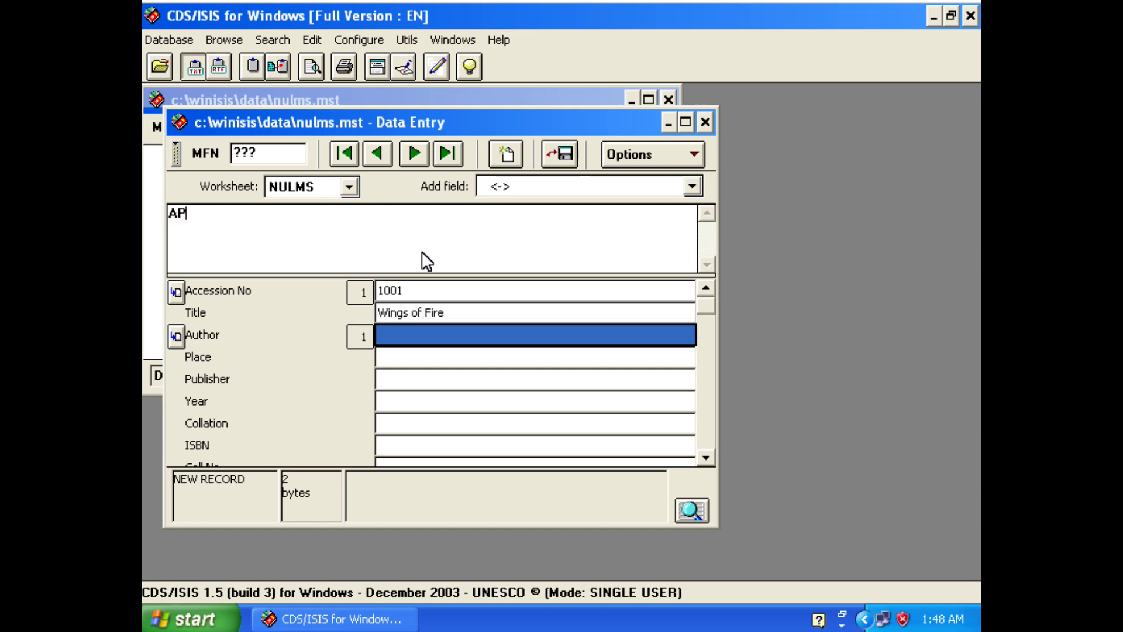
pyautogui.write('J Abdul Kalam')
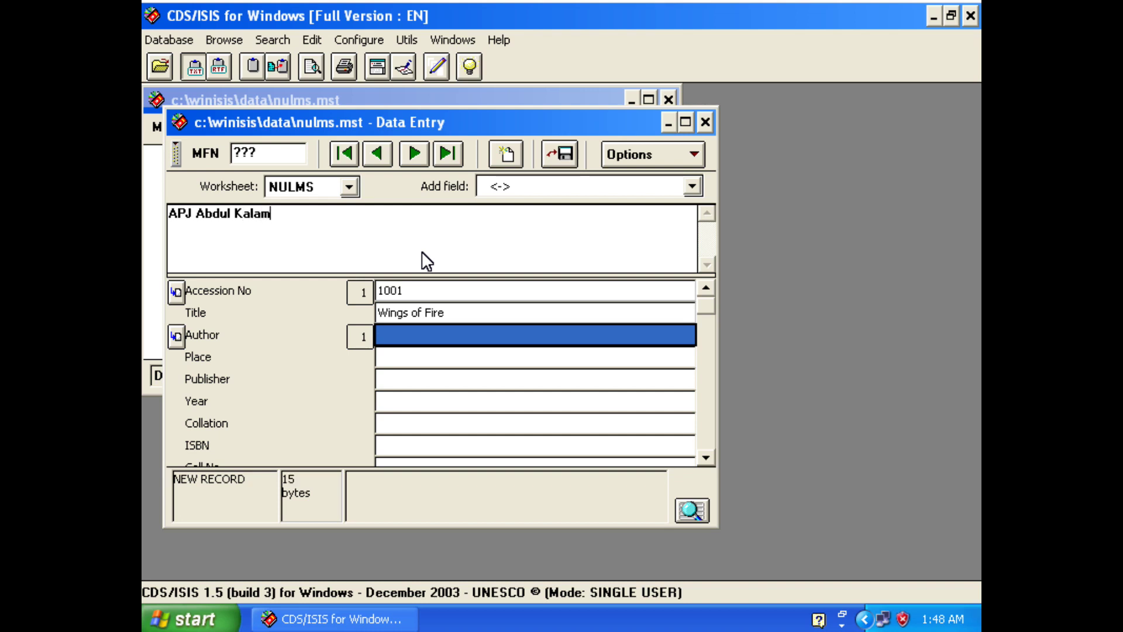
pyautogui.press('Return')
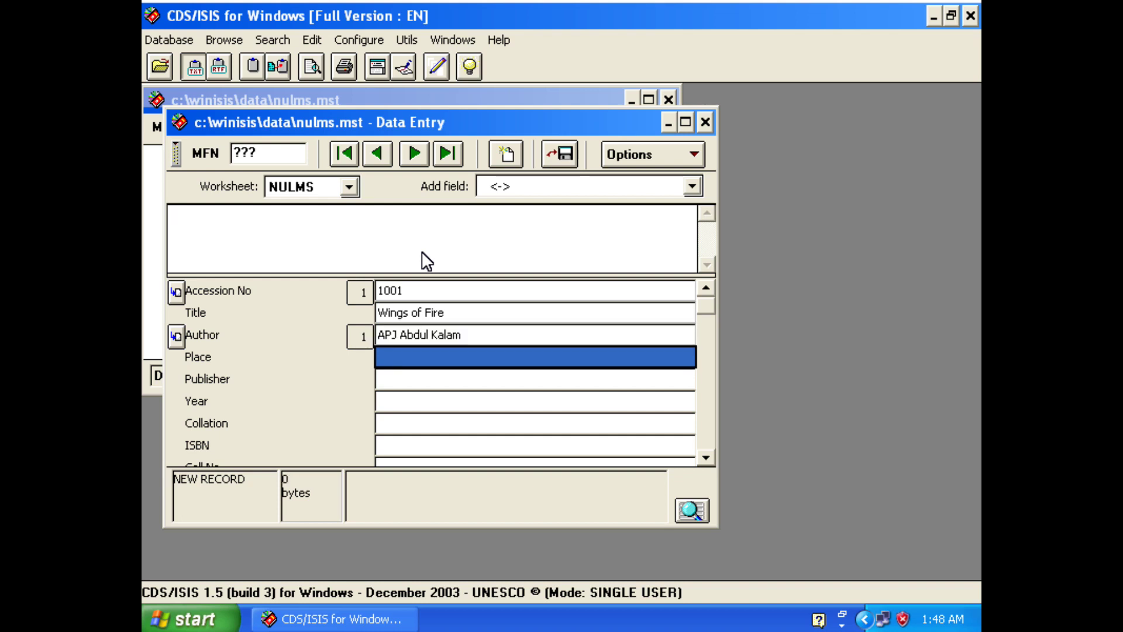
# Step: Fill in the record's Place as Delhi, Publisher as University Press and Year as 1999
pyautogui.write('Delhi')
pyautogui.press('Return')
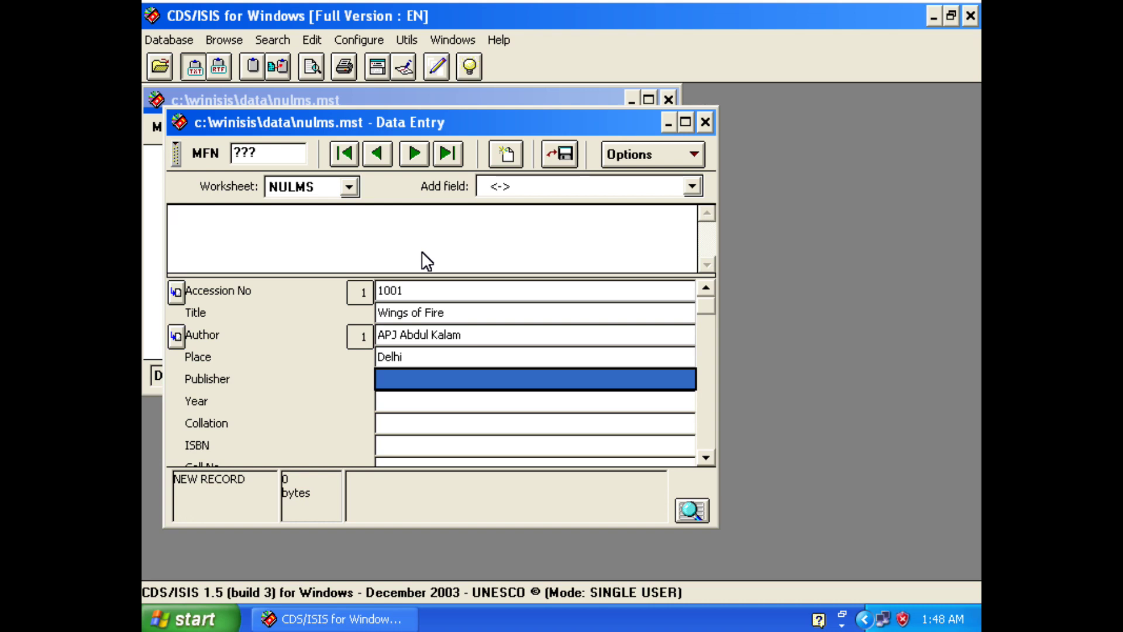
pyautogui.write('University P')
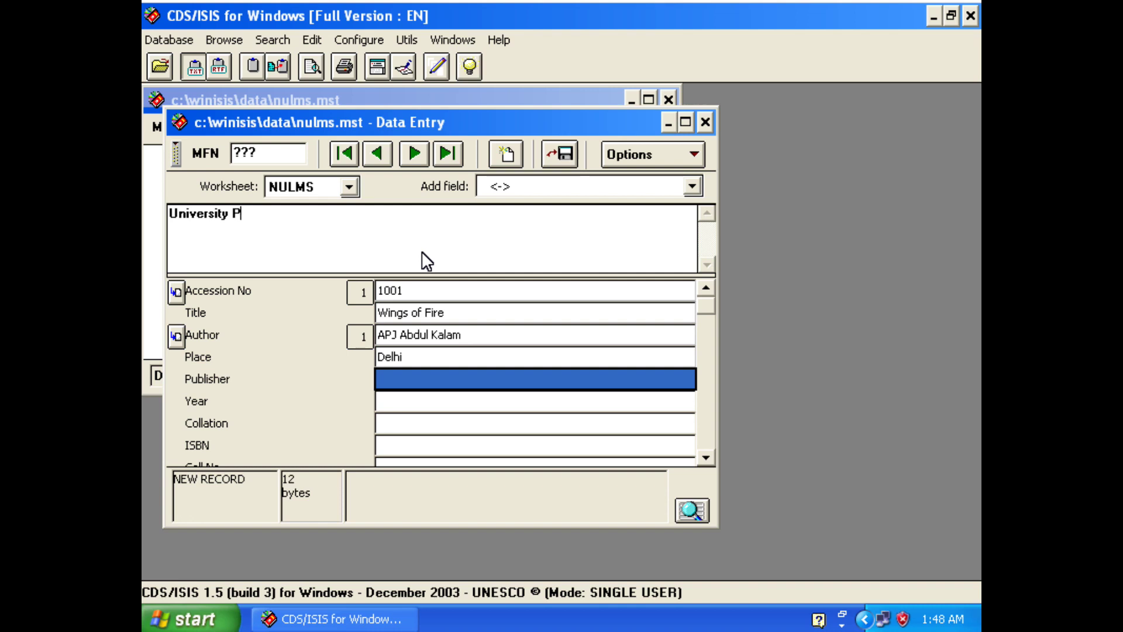
pyautogui.write('ress')
pyautogui.press('Return')
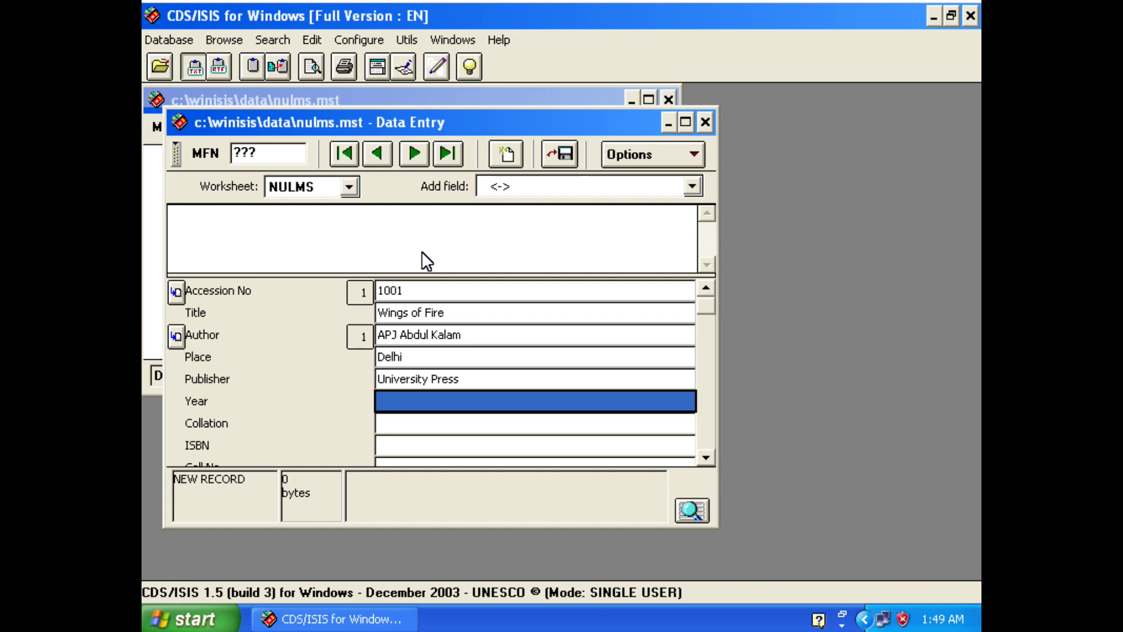
pyautogui.write('1999')
pyautogui.press('Return')
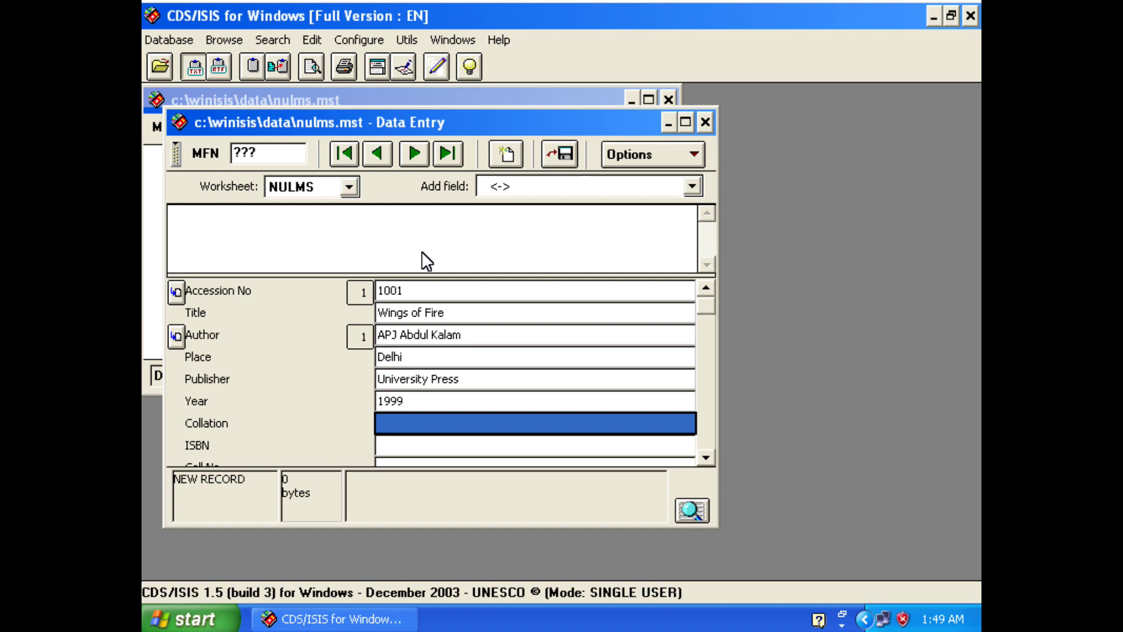
pyautogui.write('1')
pyautogui.write('0')
pyautogui.press('BackSpace')
pyautogui.write('90p.')
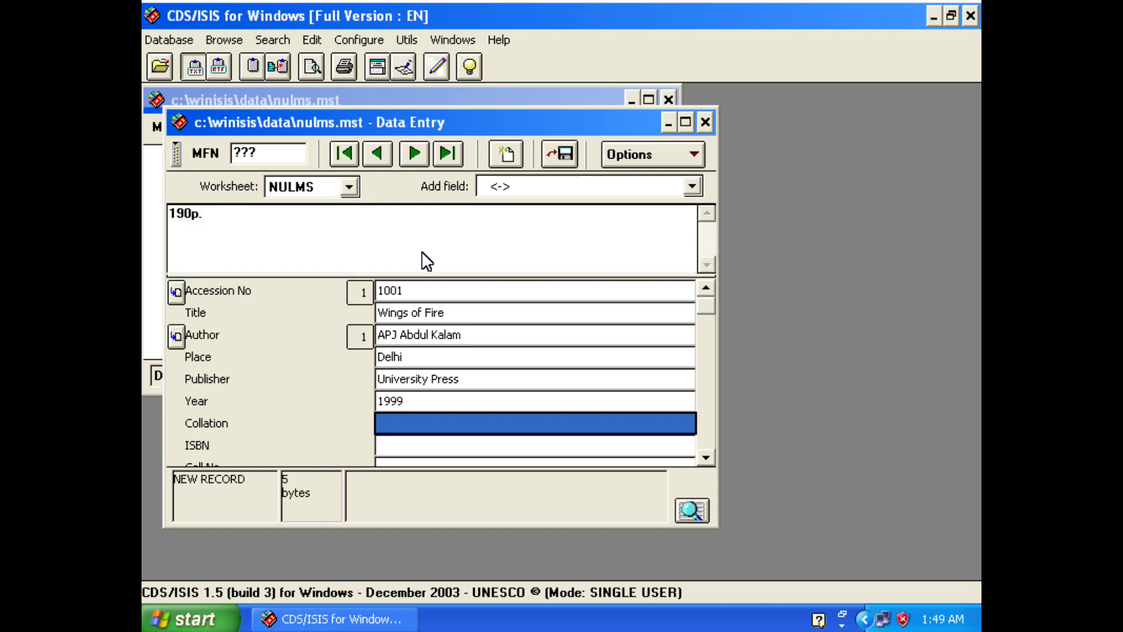
pyautogui.press('Return')
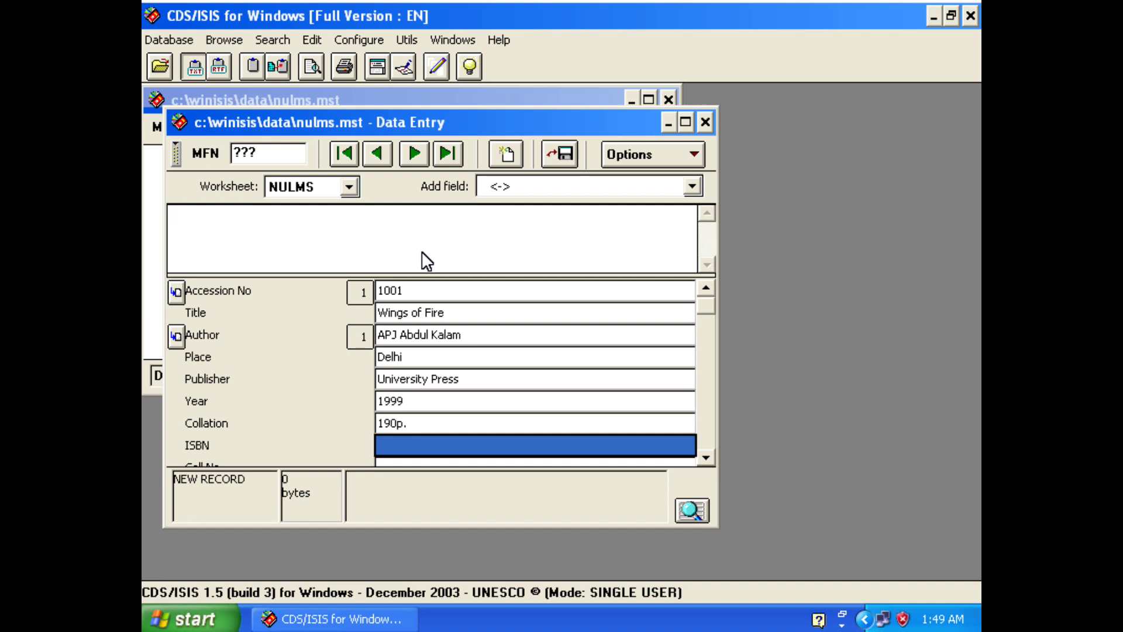
pyautogui.write('9789845678')
pyautogui.press('Return')
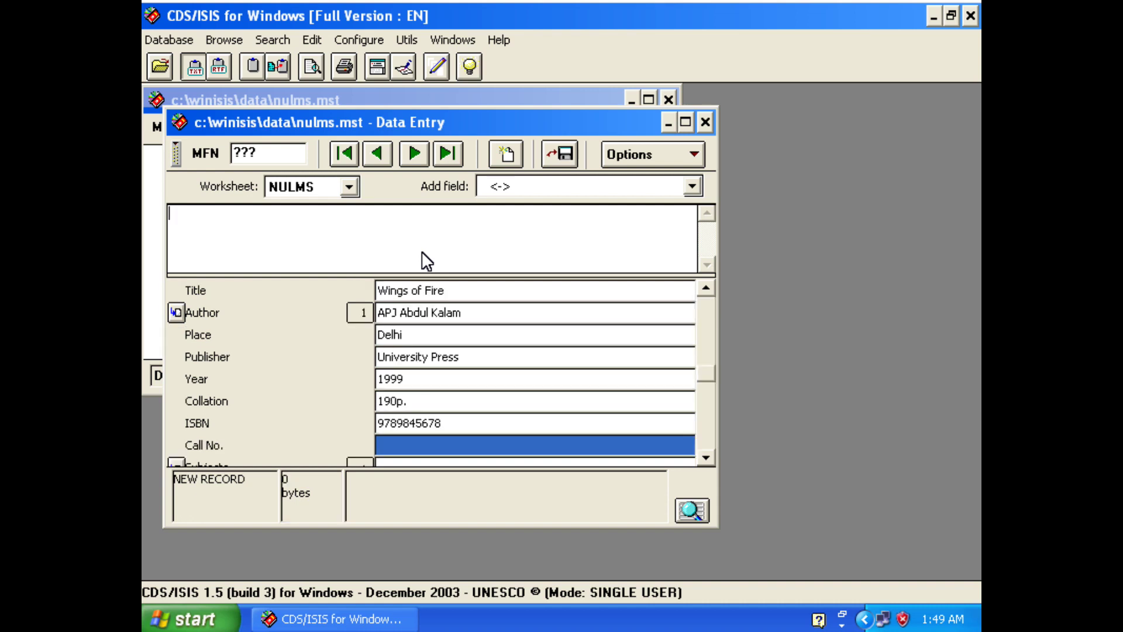
# Step: Complete the record with Call No. "920 KAW", Subjects "Autobiography" and Notes "Biography Book", save it and close data entry
pyautogui.write('920 KAW')
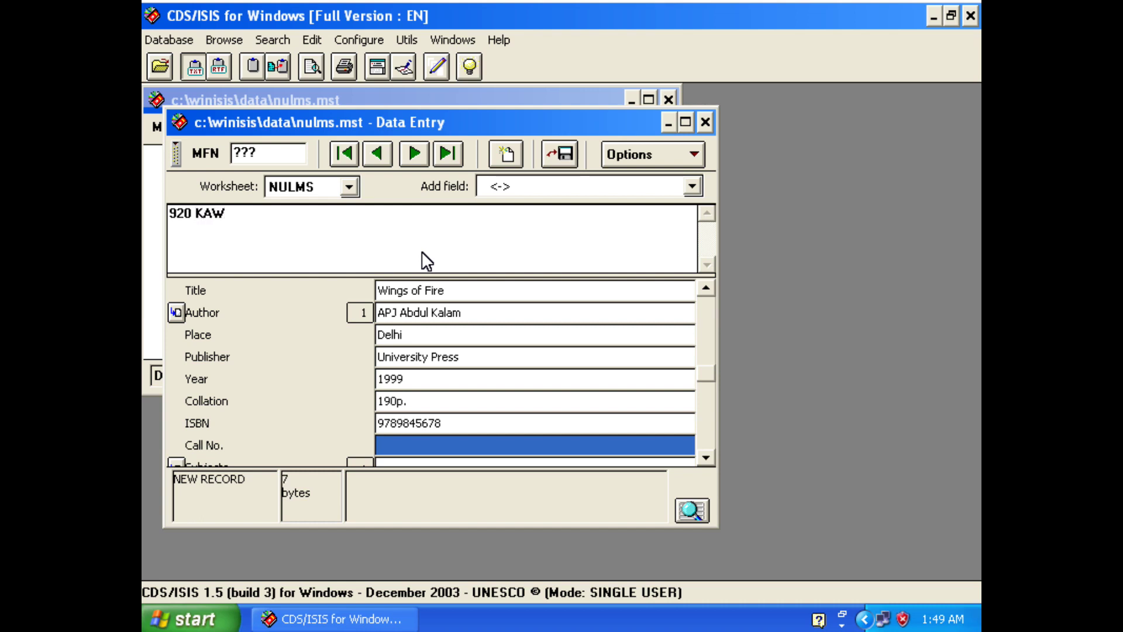
pyautogui.press('Return')
pyautogui.write('Autobiography')
pyautogui.press('Return')
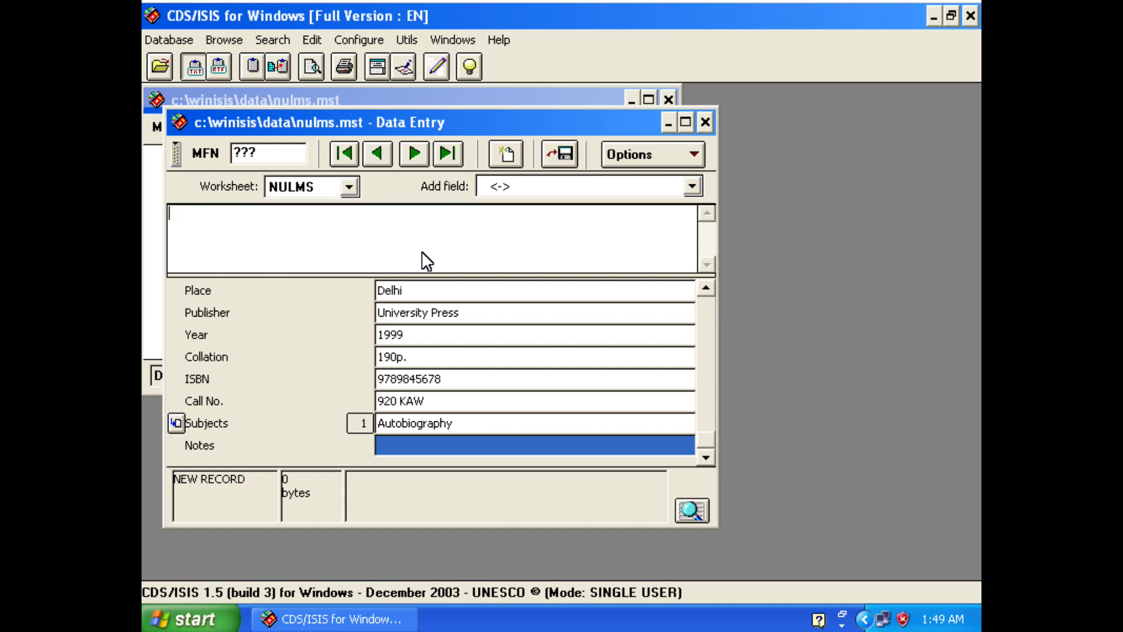
pyautogui.write('Biograp')
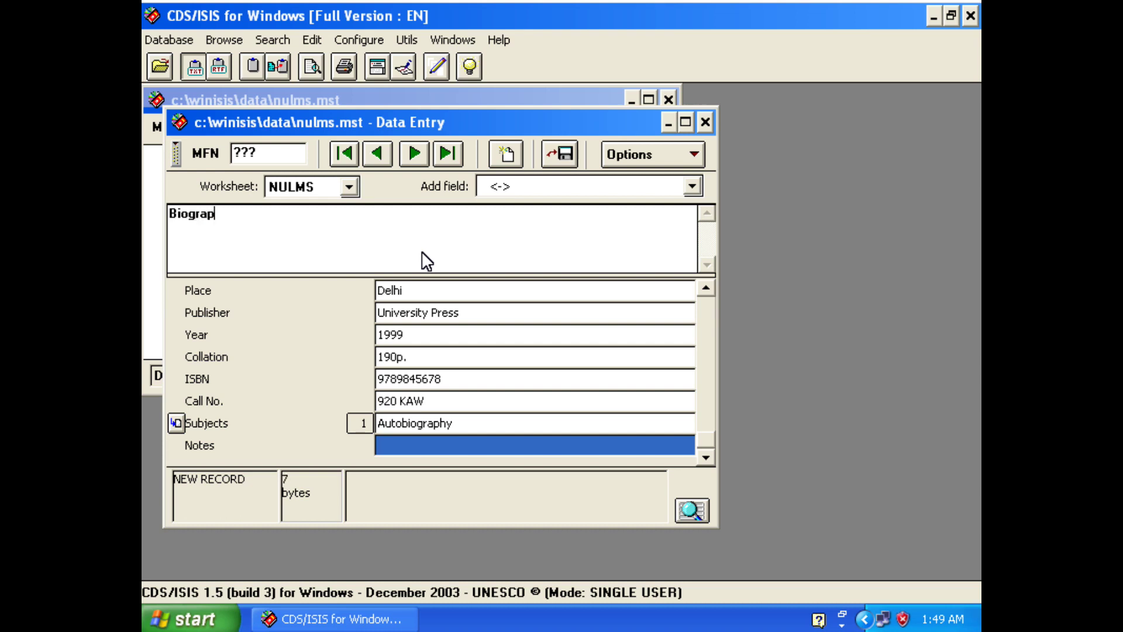
pyautogui.write('hy Book')
pyautogui.press('Return')
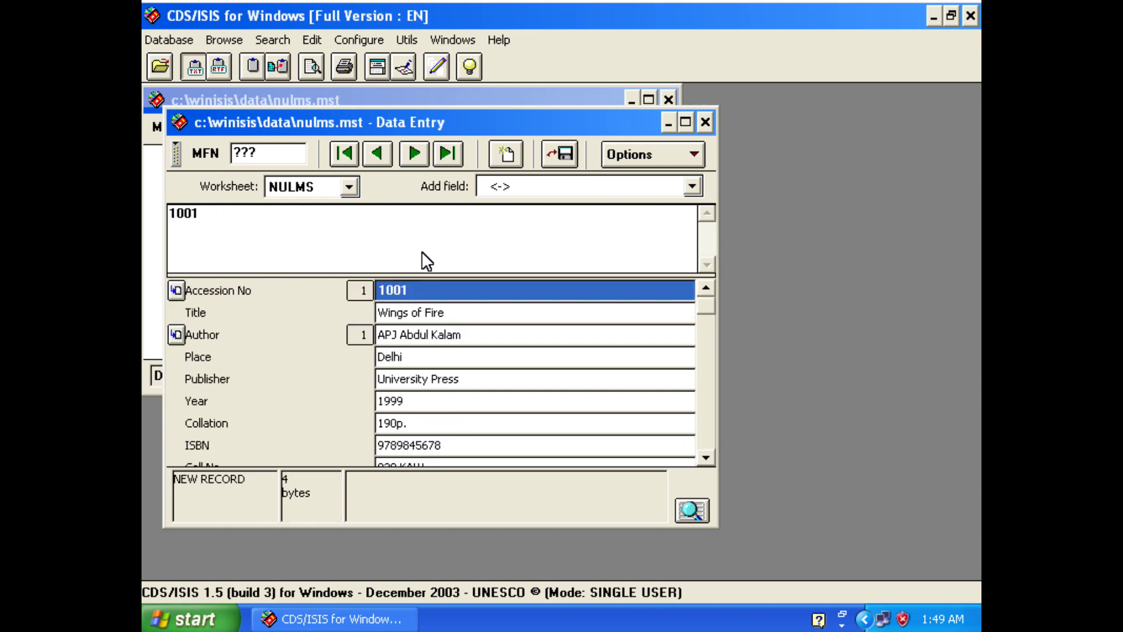
pyautogui.click(563, 154)
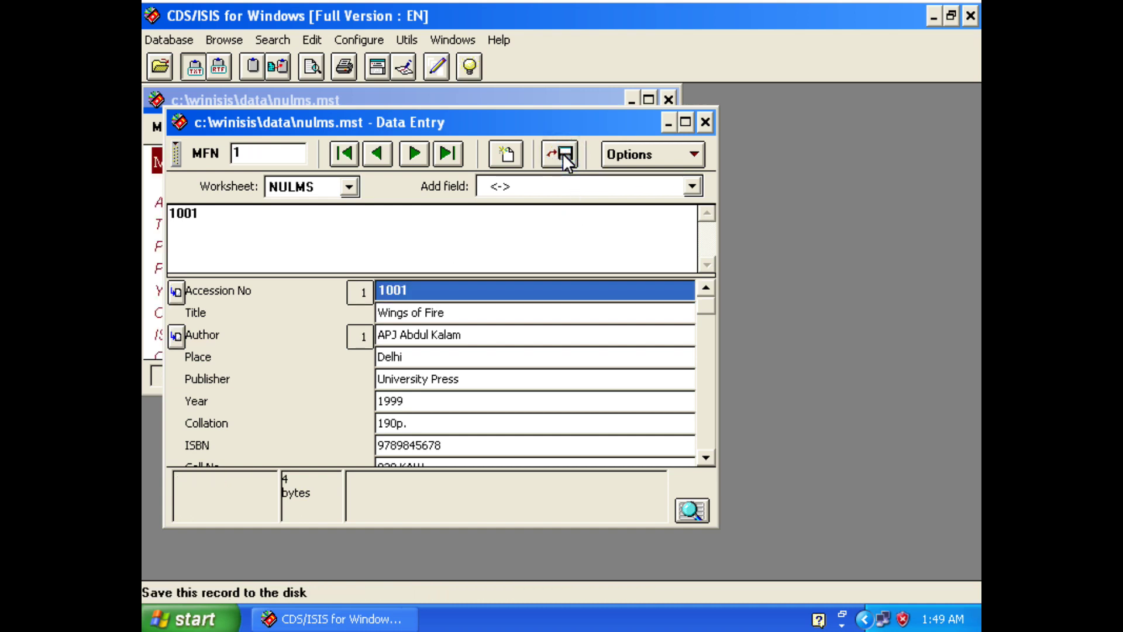
pyautogui.click(706, 121)
# Step: Review all fields of the saved record in the NULMS display format
pyautogui.click(447, 225)
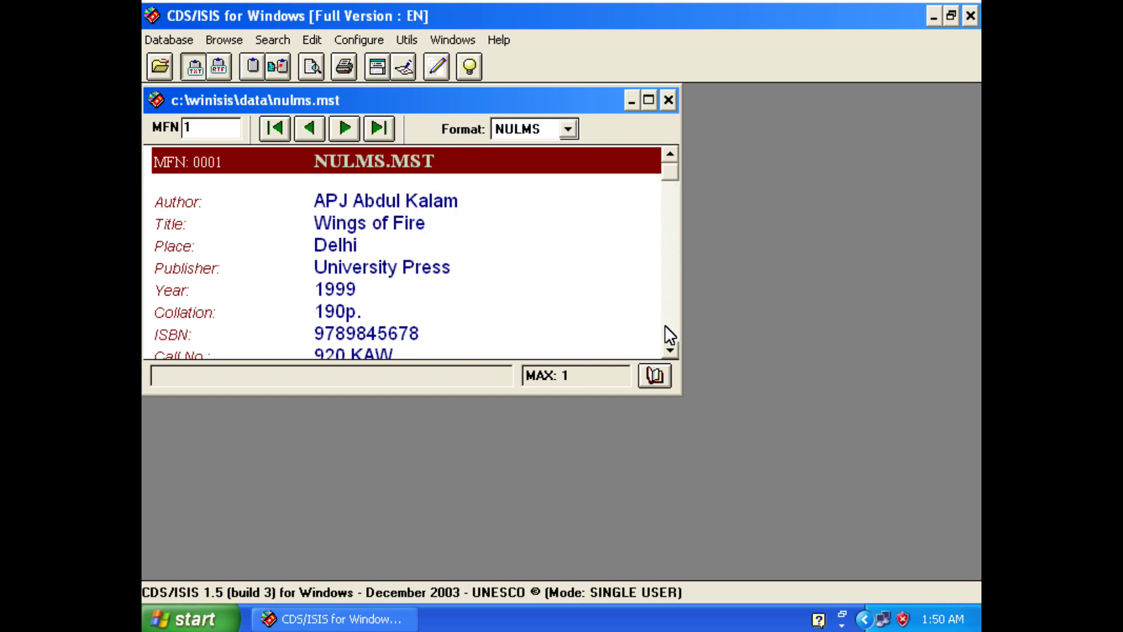
pyautogui.click(666, 346)
pyautogui.click(665, 346)
pyautogui.click(665, 347)
pyautogui.click(665, 346)
pyautogui.click(665, 346)
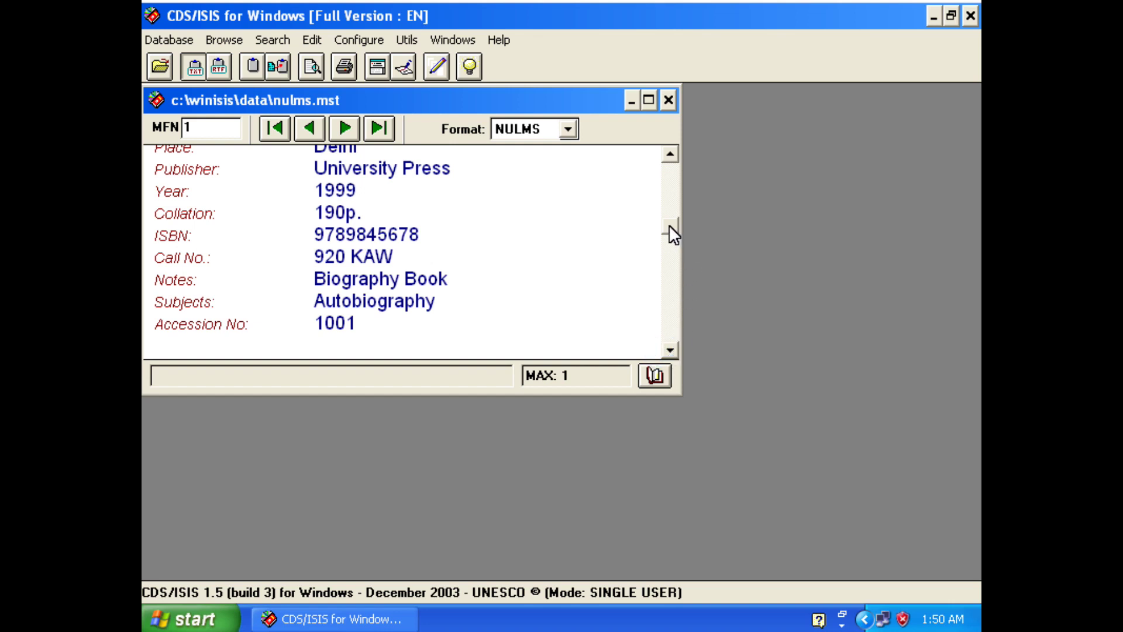
pyautogui.moveTo(669, 224); pyautogui.dragTo(669, 173)
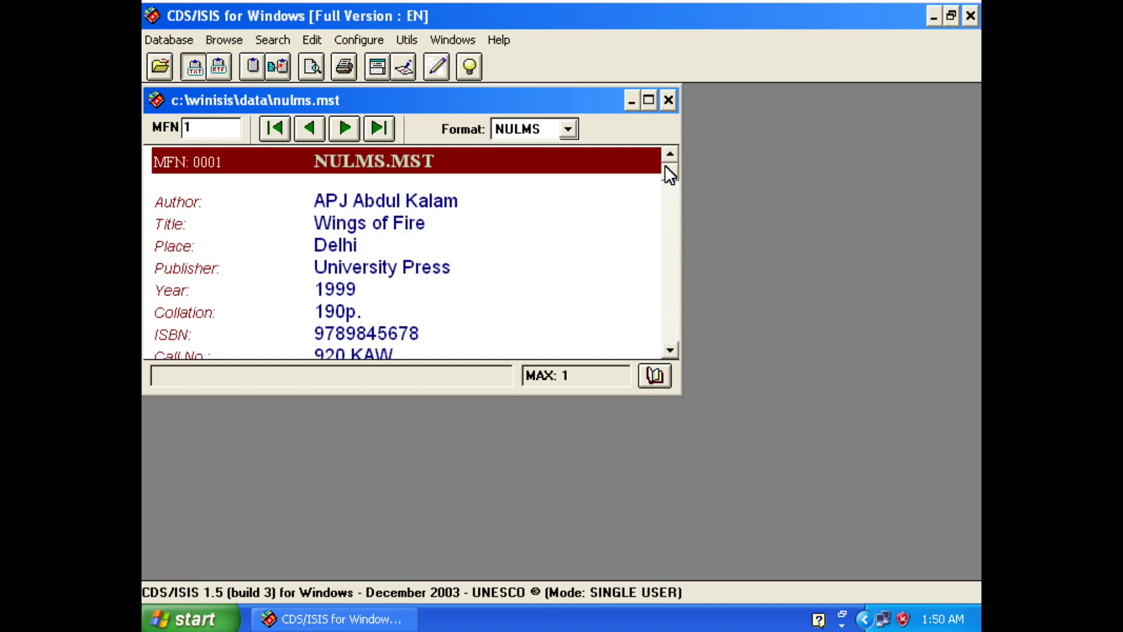